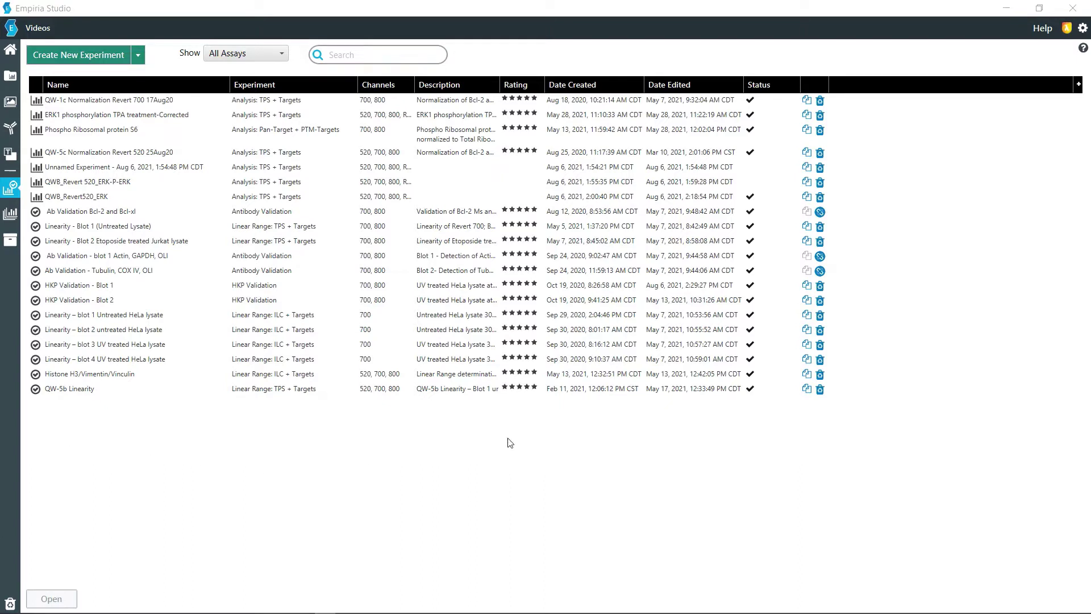
- Create a new Quantitative Western Blot experiment using the Compare Bands workflow for housekeeping protein validation
click(94, 57)
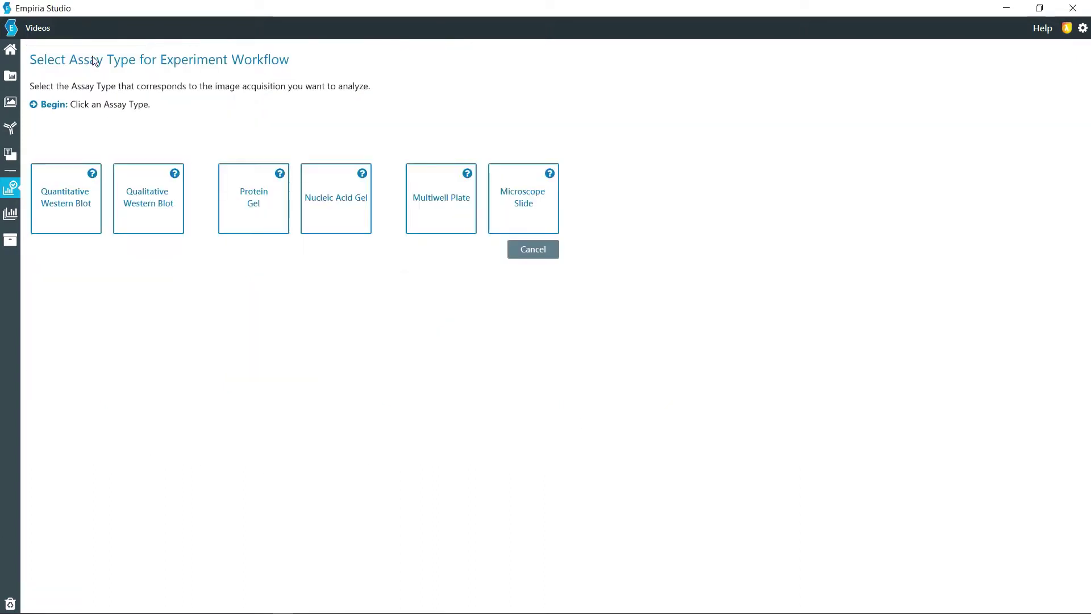
click(80, 203)
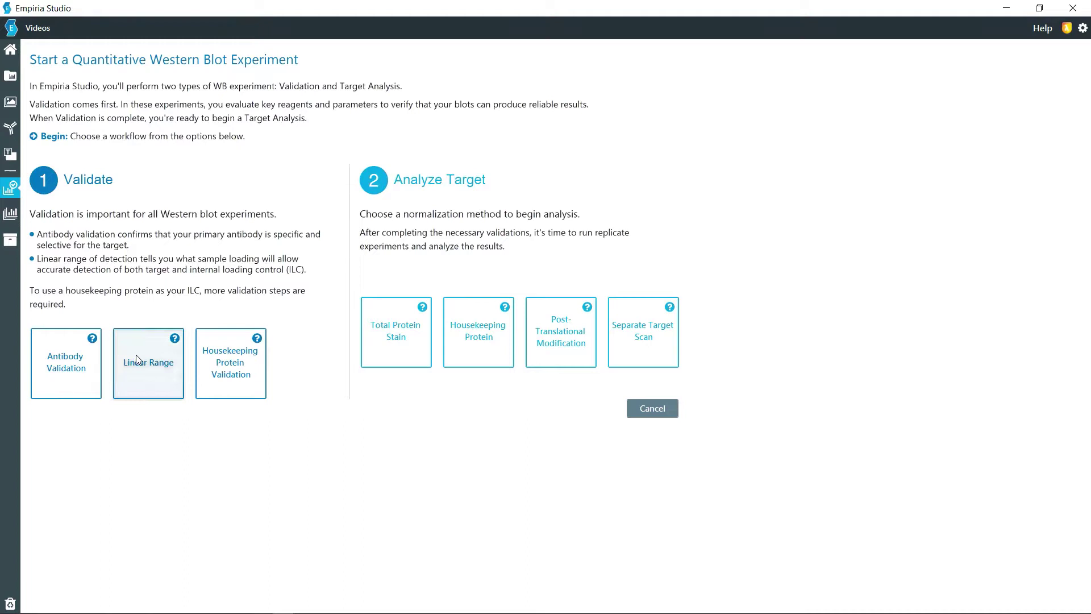
click(230, 372)
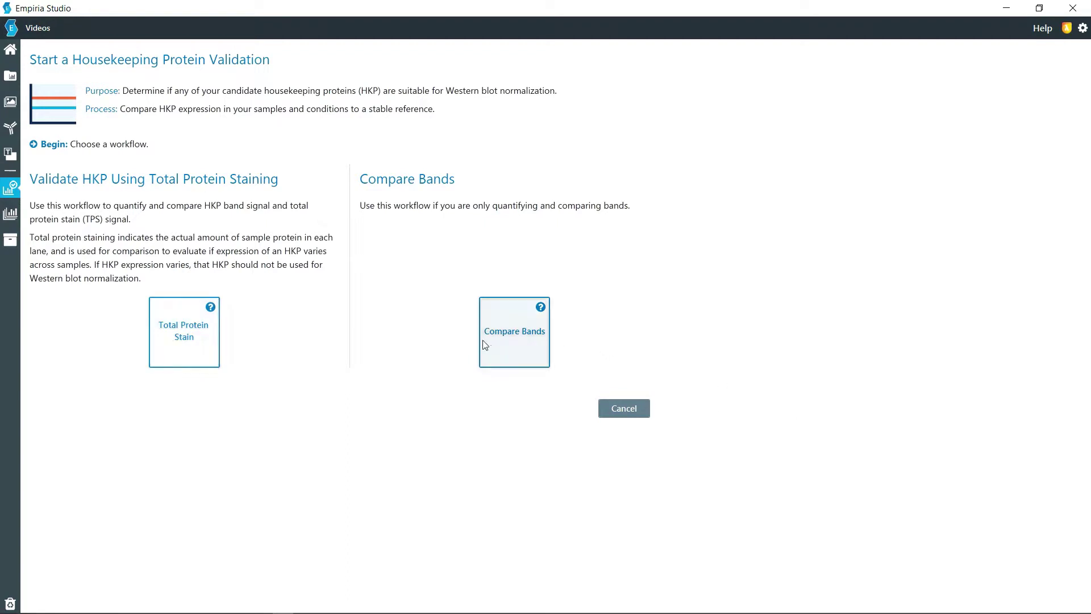
click(500, 350)
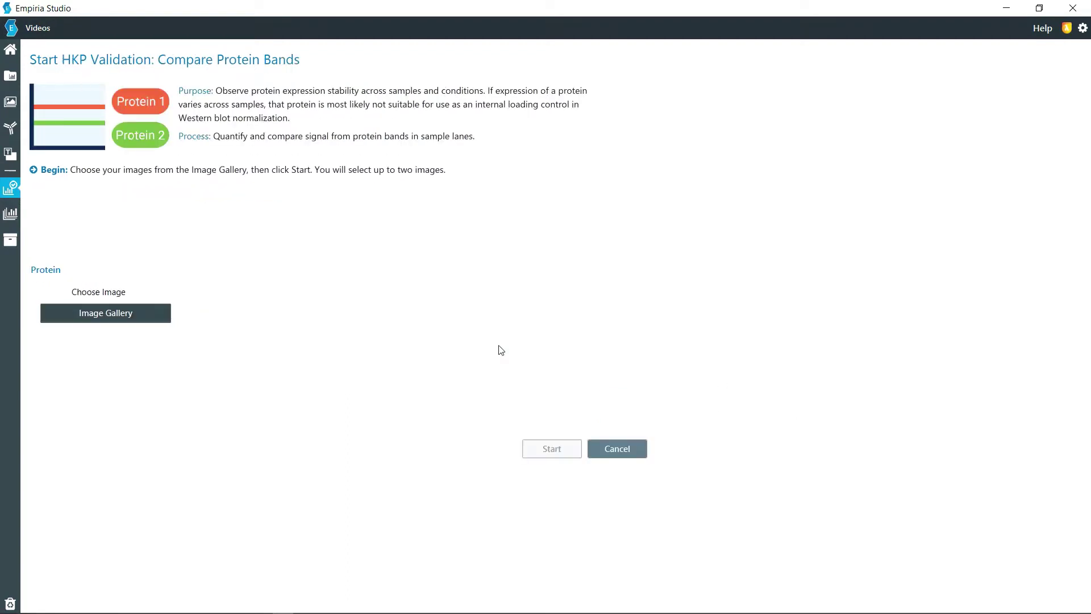
- Choose the 700 and 800 channel images of acquisition 0001227 and start the validation
click(94, 315)
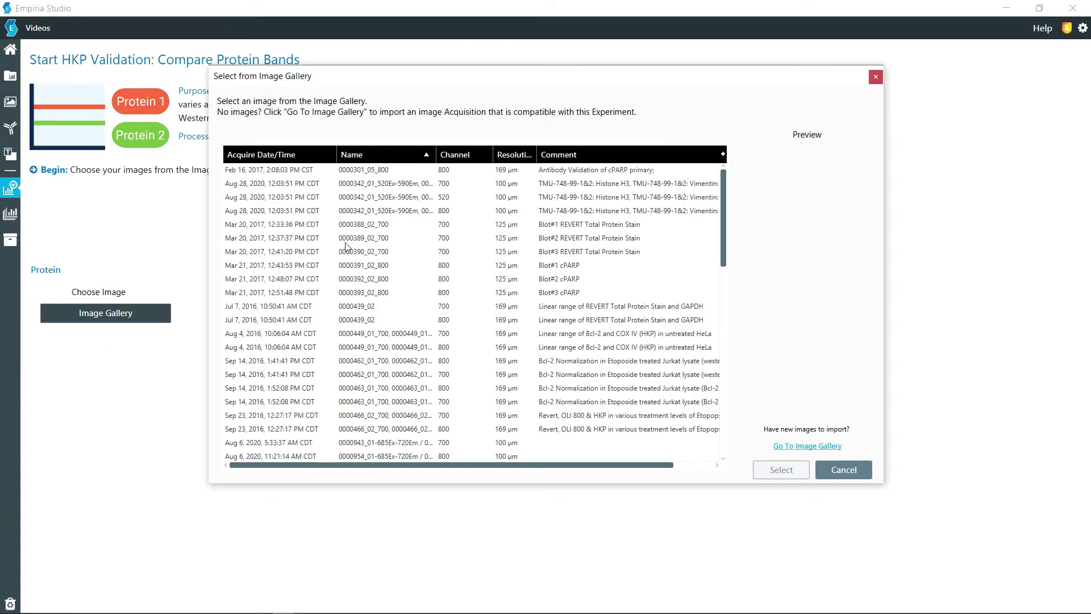
scroll(371, 278, down, 10)
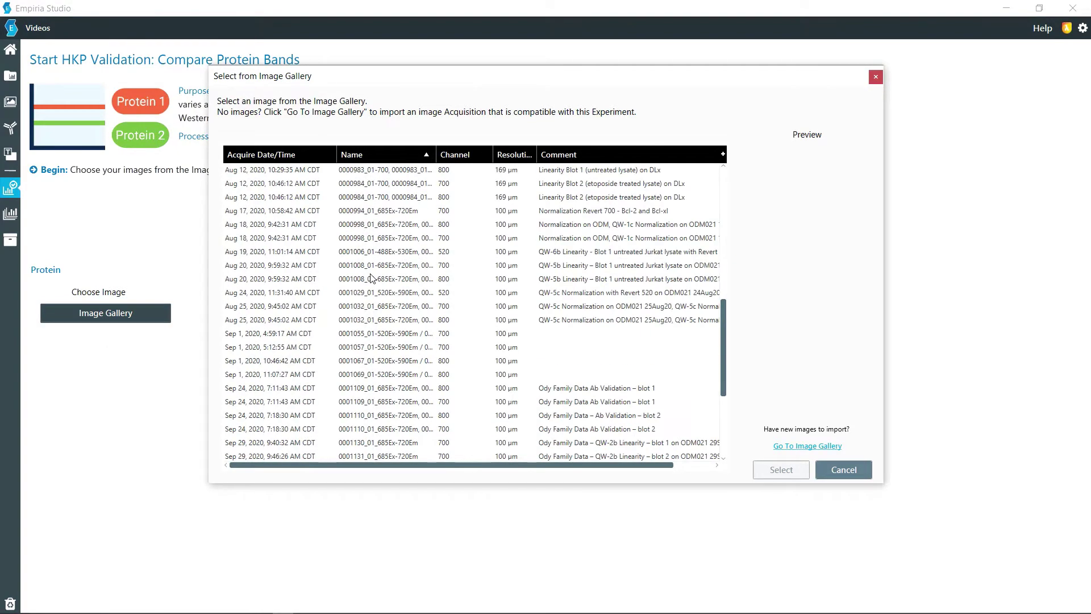
scroll(370, 277, down, 2)
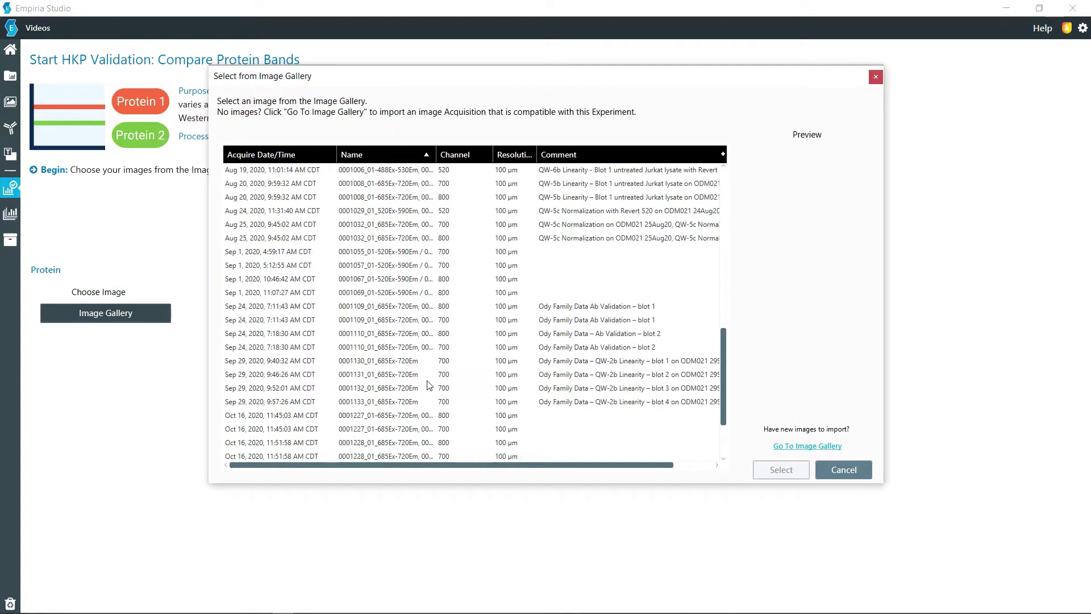
click(382, 429)
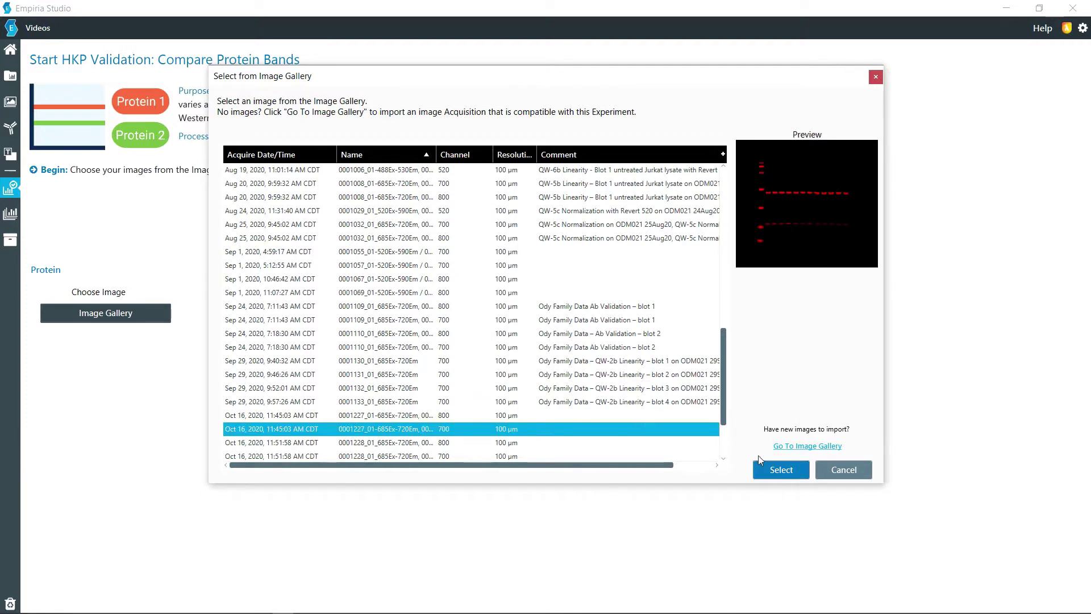
click(776, 463)
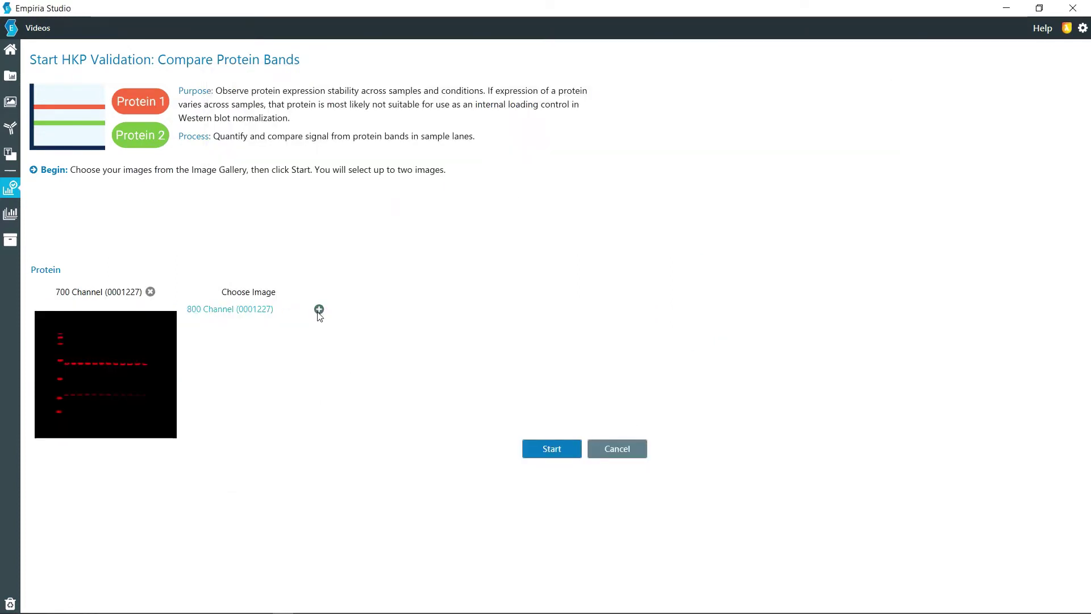
click(319, 310)
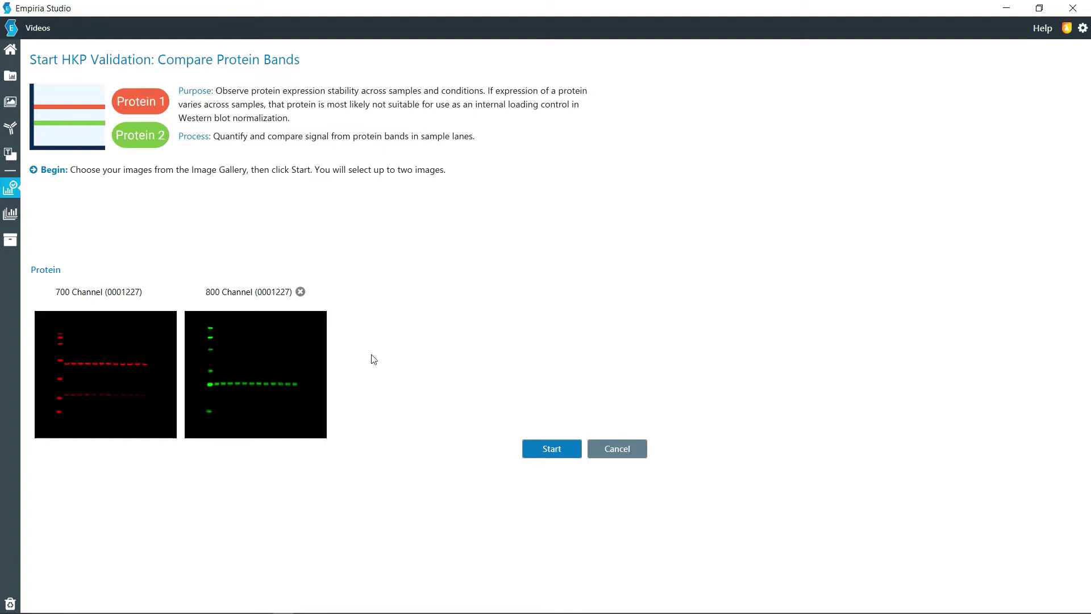
click(552, 449)
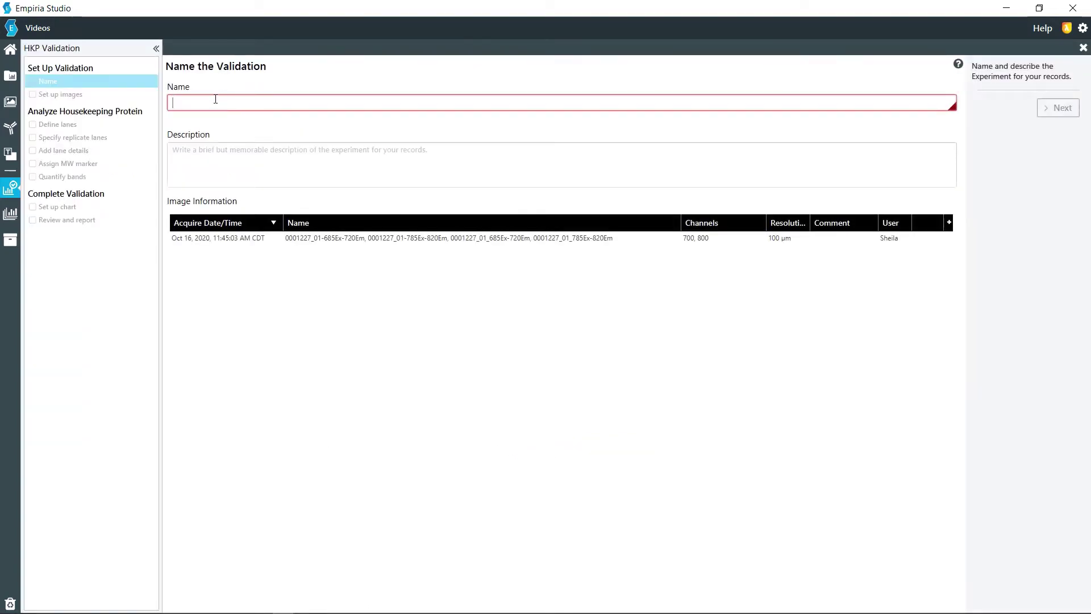
- Name the validation Actin_COX IV_OLI-28kda and continue to image setup
text(ACTB)
key(BackSpace)
key(BackSpace)
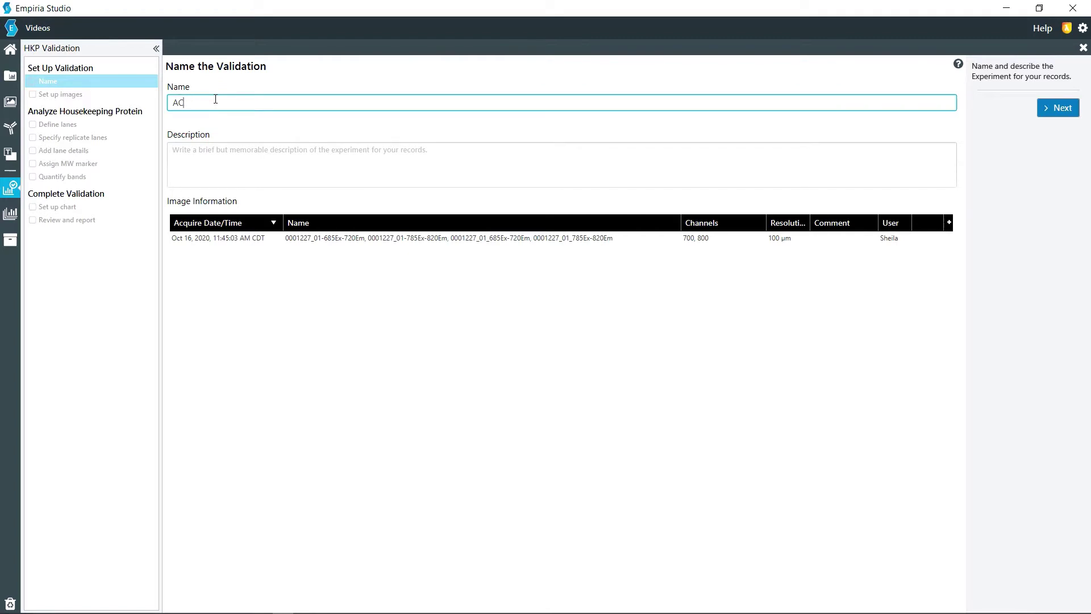
text(tin_COX-X)
key(BackSpace)
text(V_OLI-28kda)
click(1059, 108)
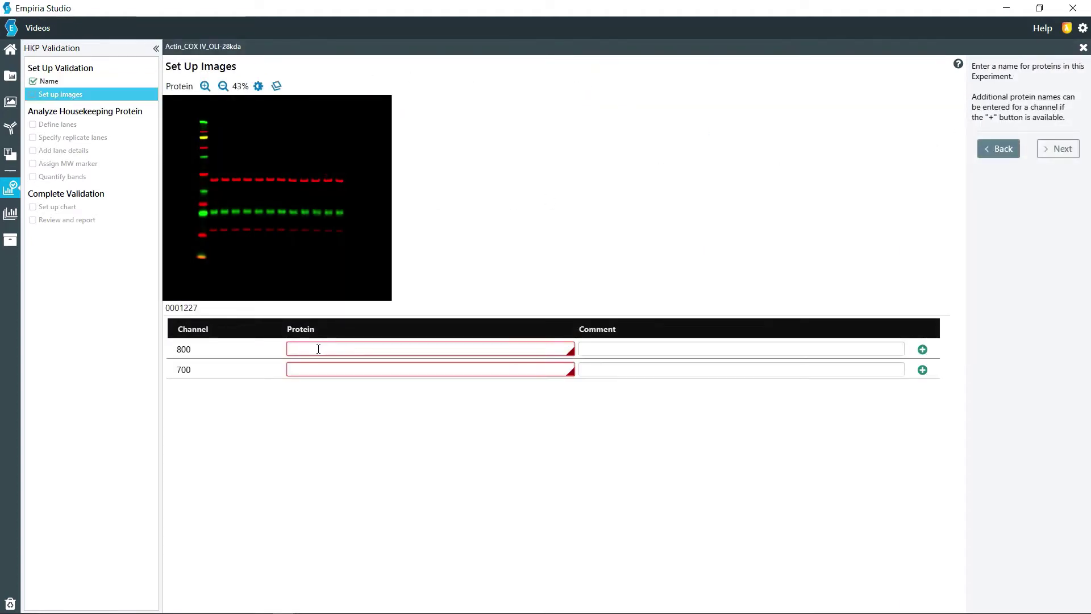
- Assign OLI 28kDa to the 800 channel and both Actin and COX IV to the 700 channel, and continue to lane definition
text(OLI)
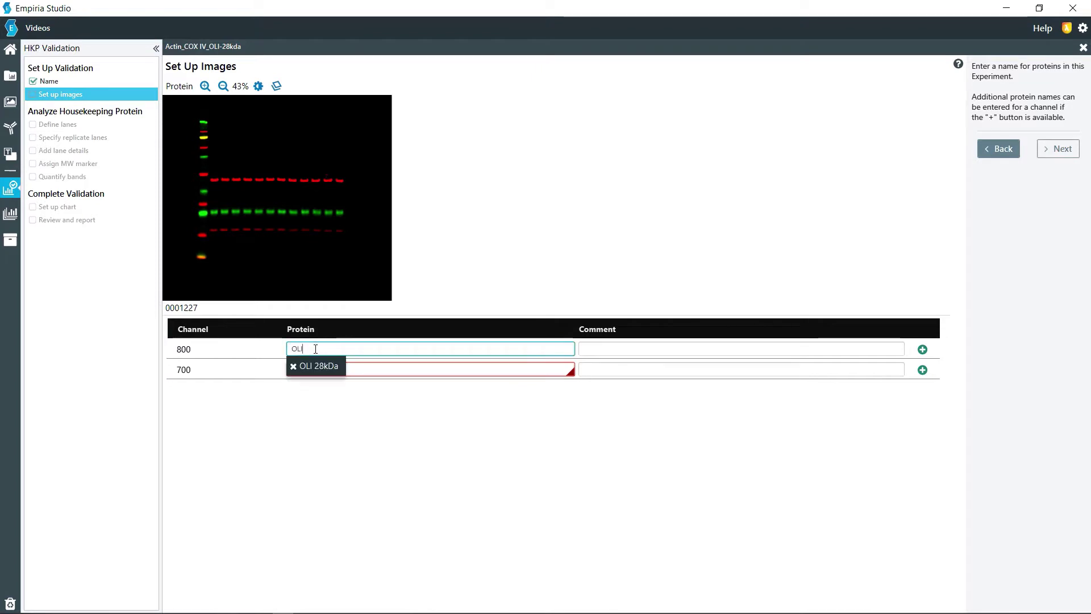
click(320, 363)
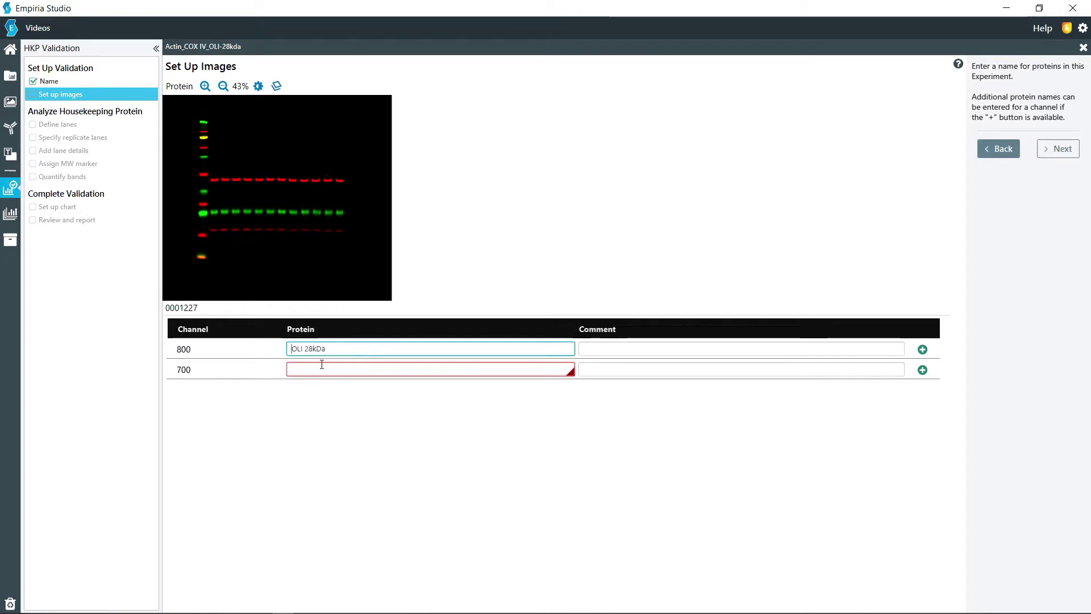
click(319, 368)
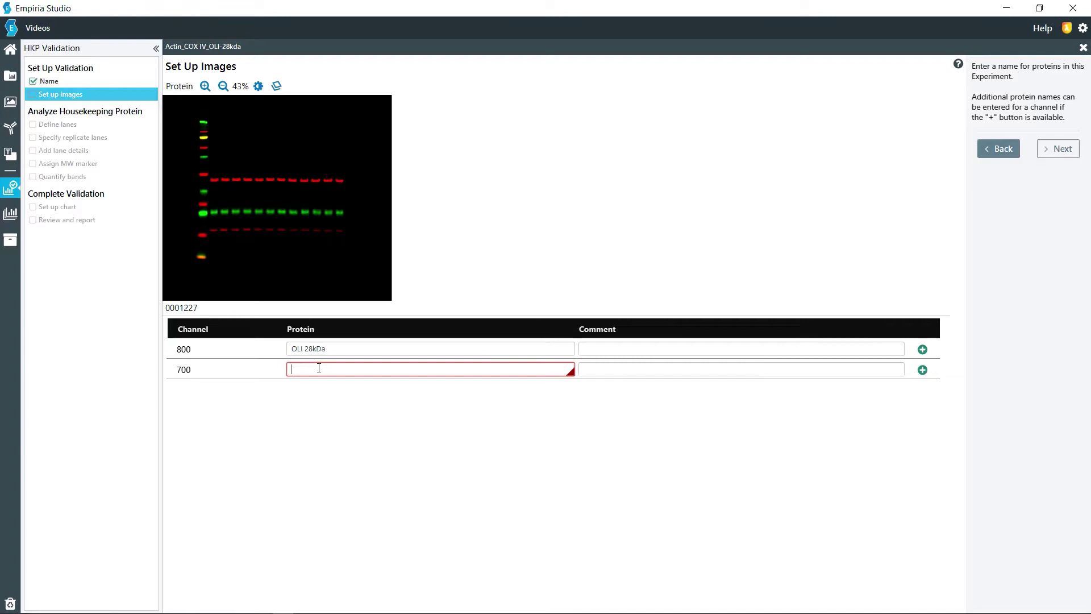
text(Actin)
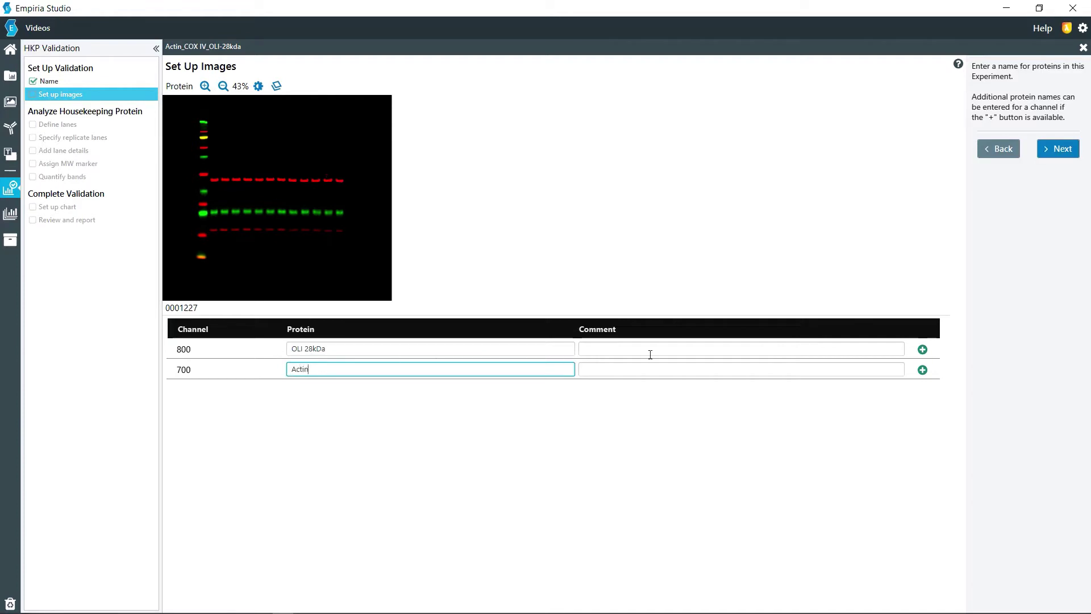
click(923, 370)
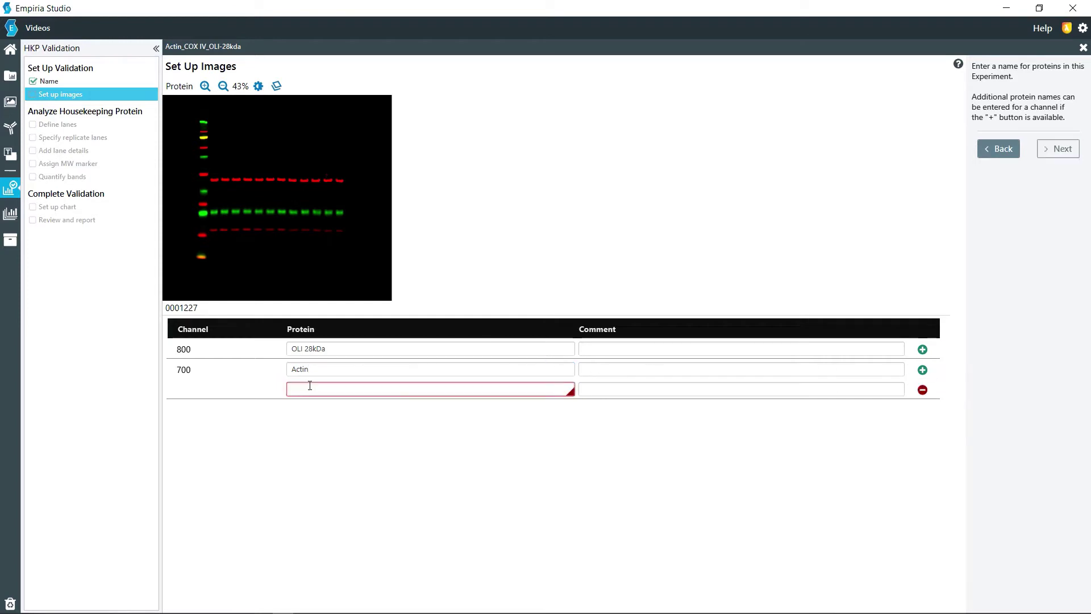
text(CO)
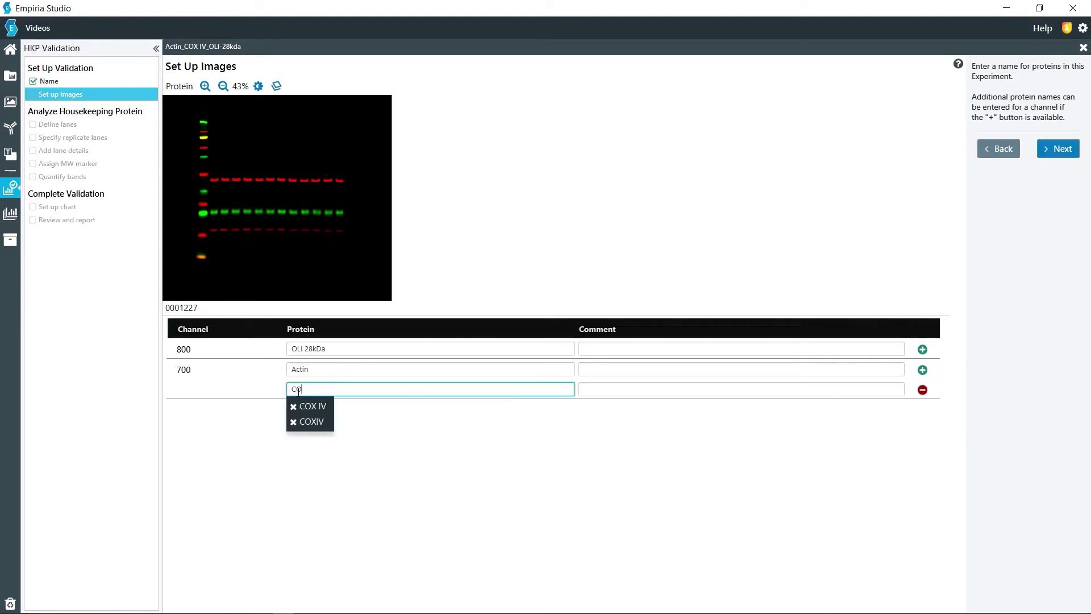
text(X IV)
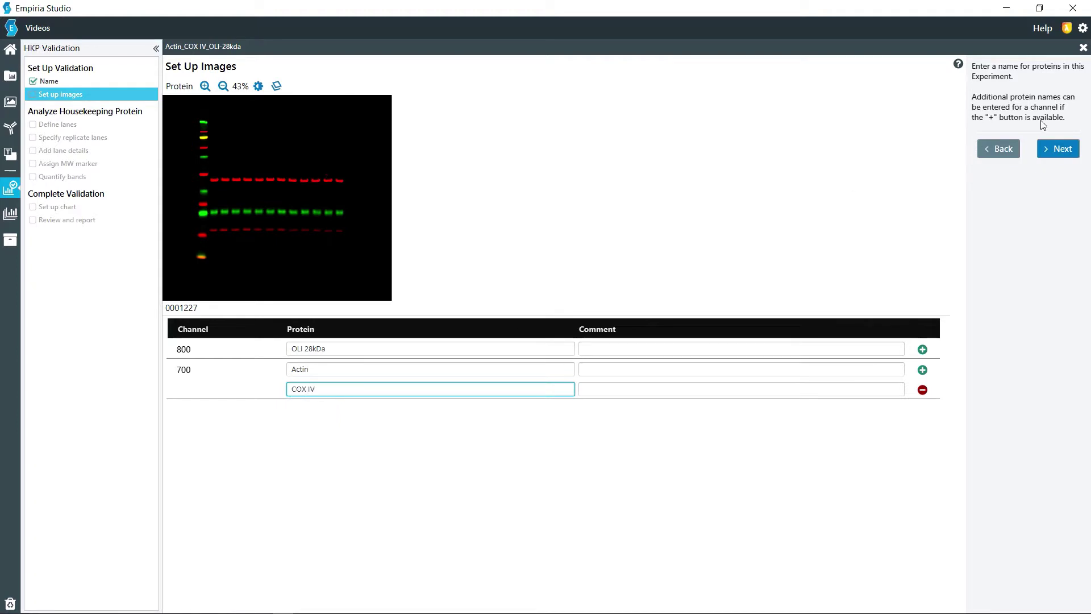
click(1060, 149)
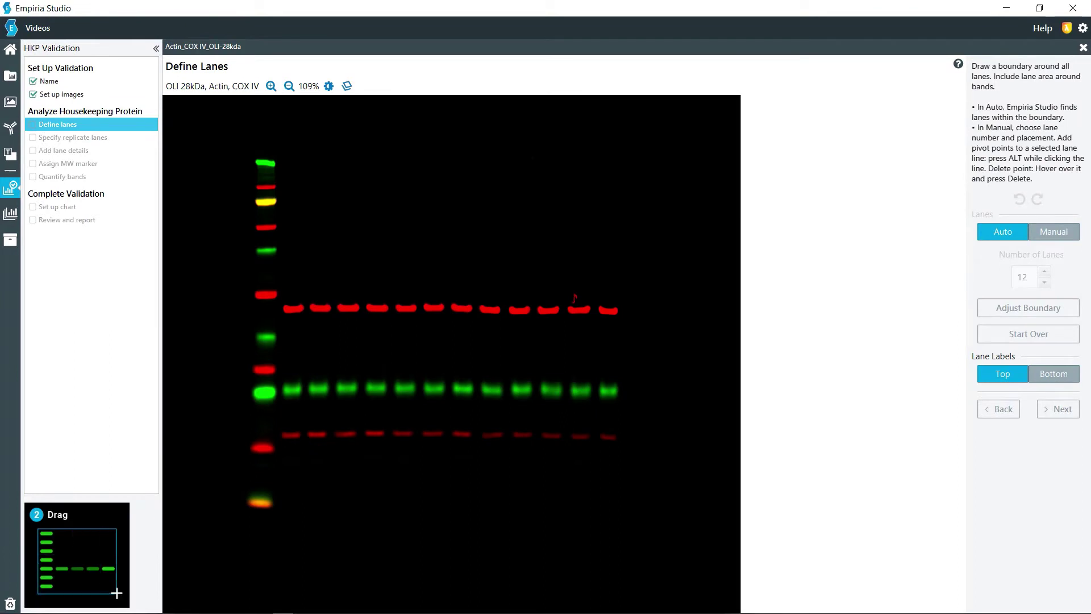
- Draw a boundary around the marker lane and all sample lanes so the lanes are found automatically
mouse_move(251, 152)
mouse_down()
mouse_move(295, 265)
mouse_move(451, 499)
mouse_move(664, 511)
mouse_move(630, 533)
mouse_up()
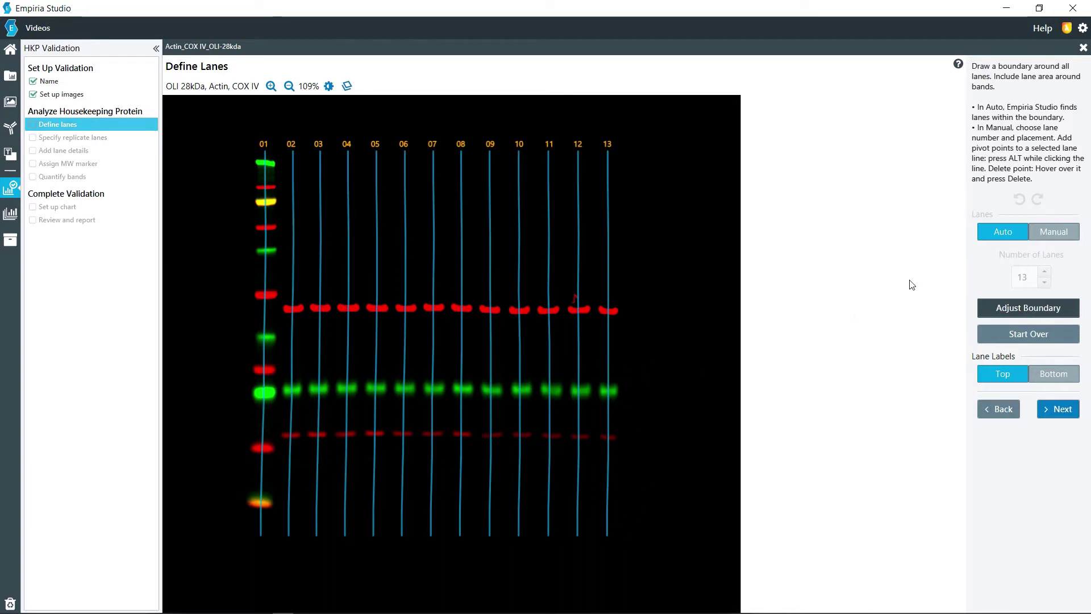
- Try manual lane placement by stepping the lane count and shifting the upper end of lane 12's line, and return to automatic detection
click(1054, 238)
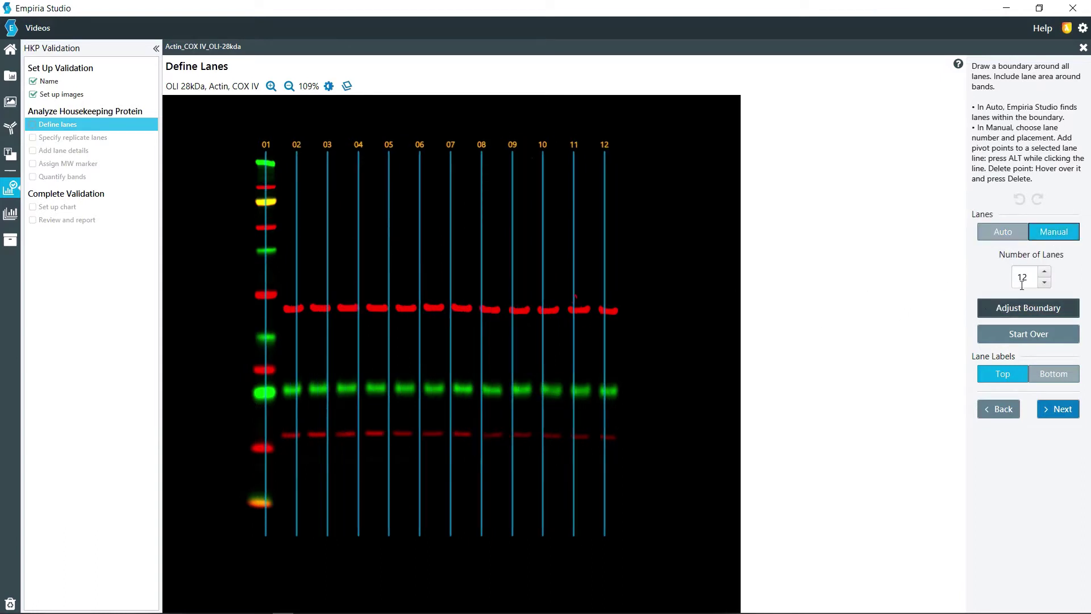
click(1044, 272)
click(1045, 271)
click(1045, 282)
click(1044, 282)
click(604, 271)
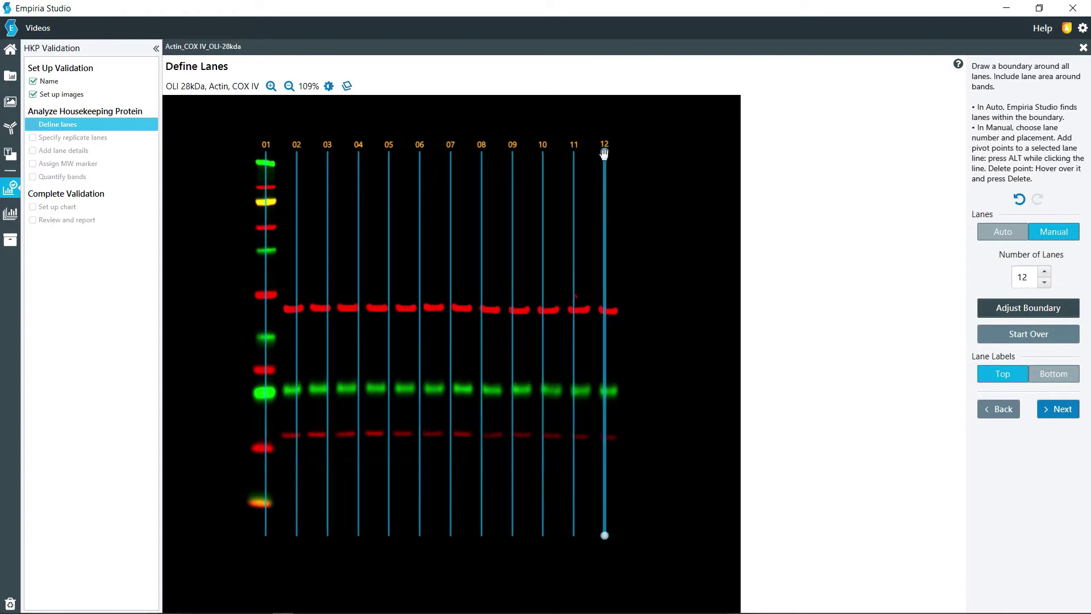
mouse_move(604, 153)
mouse_down()
mouse_move(678, 169)
mouse_move(607, 155)
mouse_up()
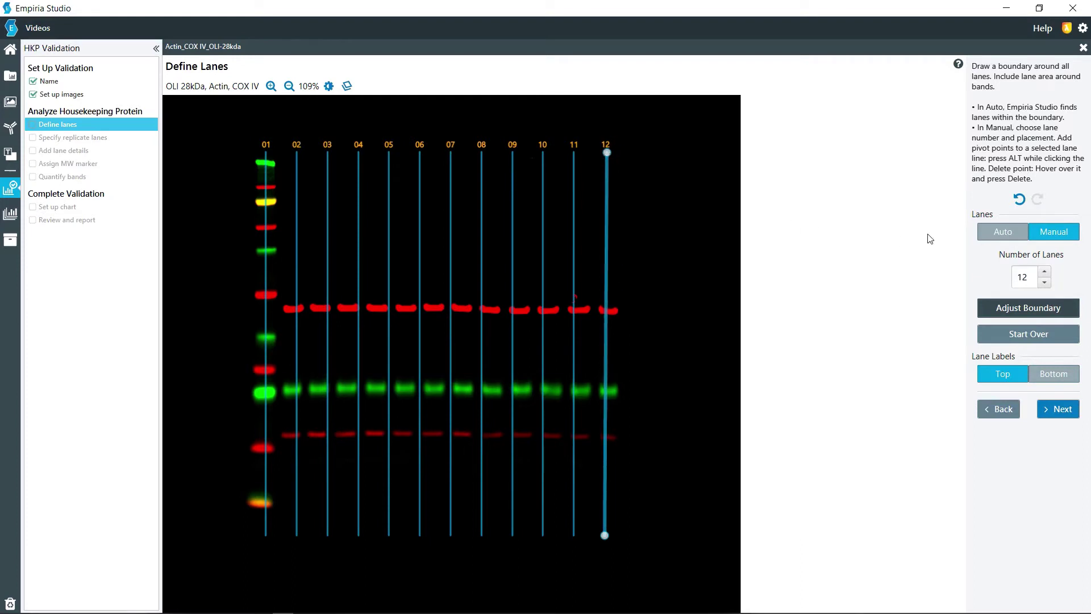
click(995, 232)
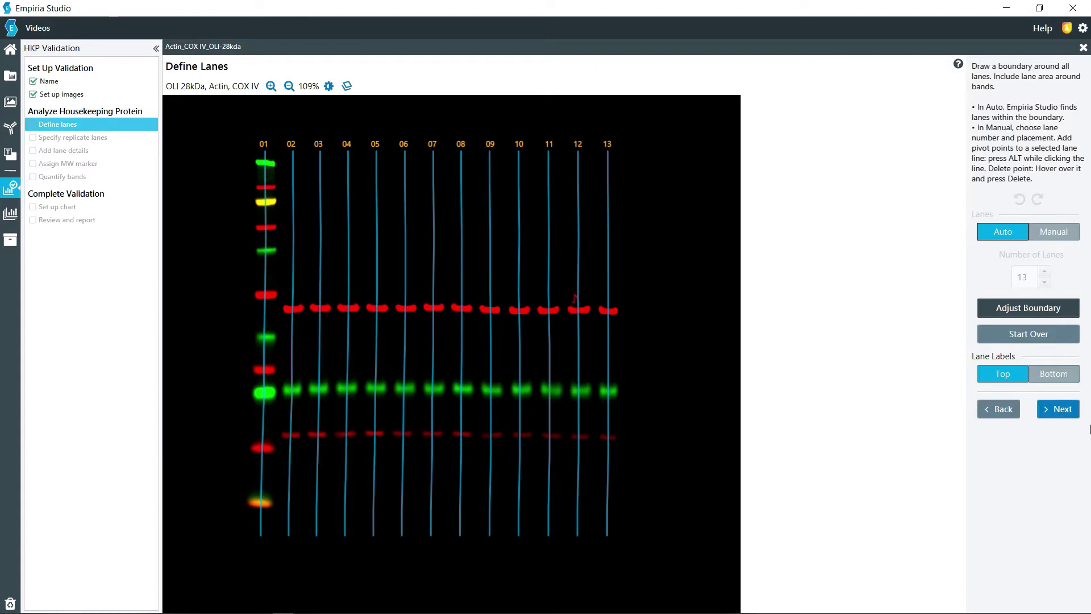
- Accept the automatically detected lanes and link lanes 2 to 5 as a replicate group
click(1060, 414)
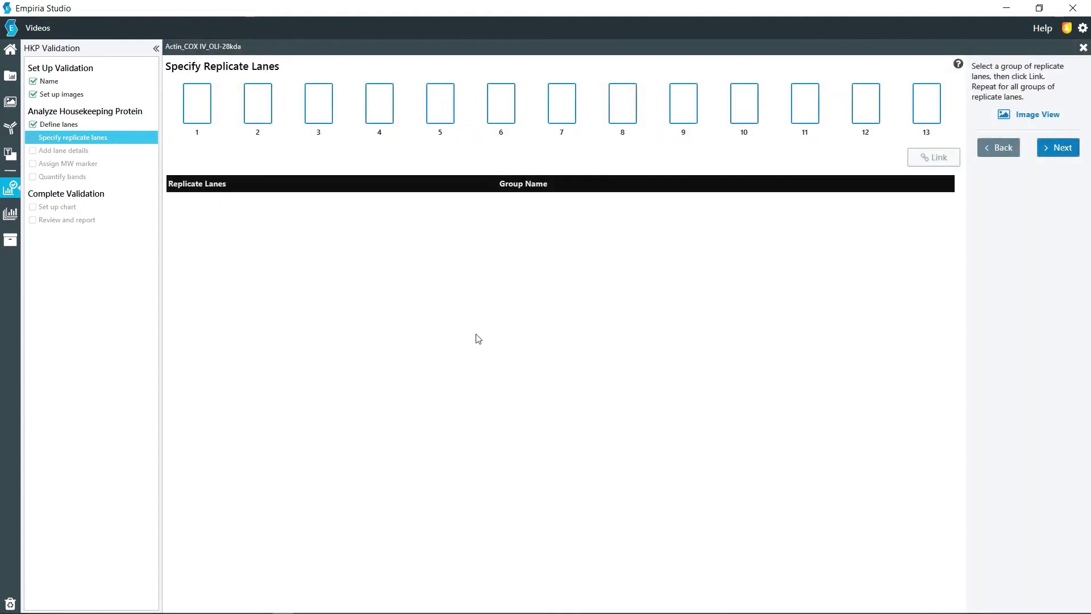
click(261, 116)
click(322, 117)
click(378, 118)
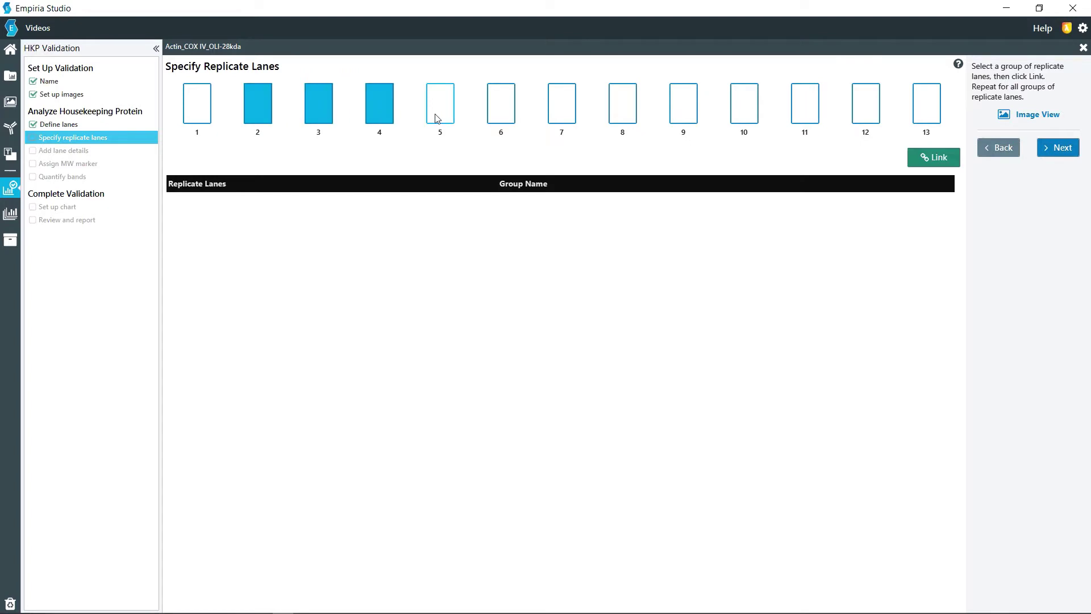
click(439, 118)
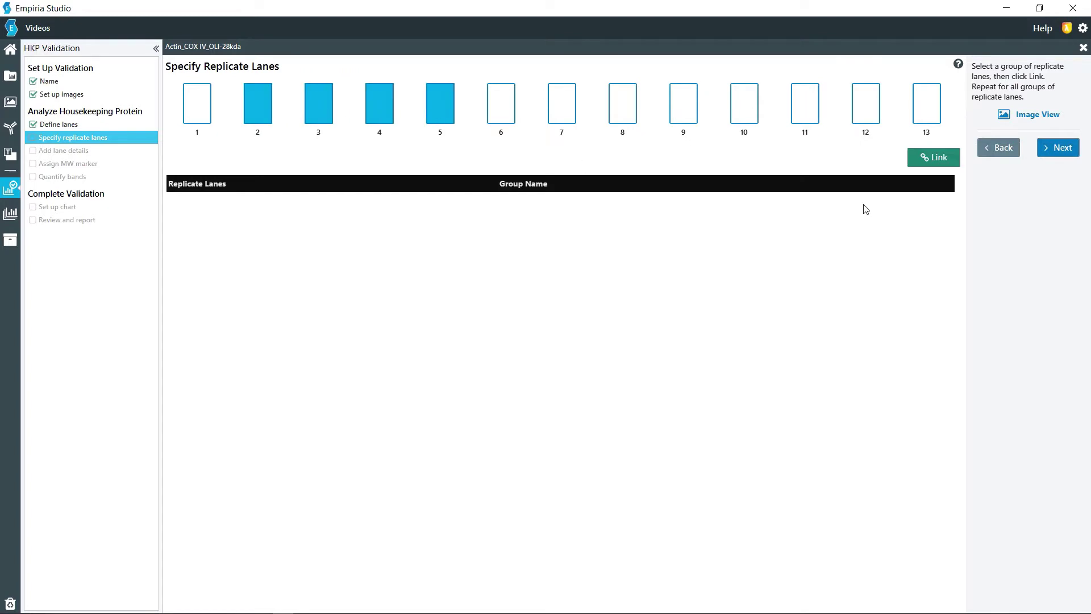
click(936, 163)
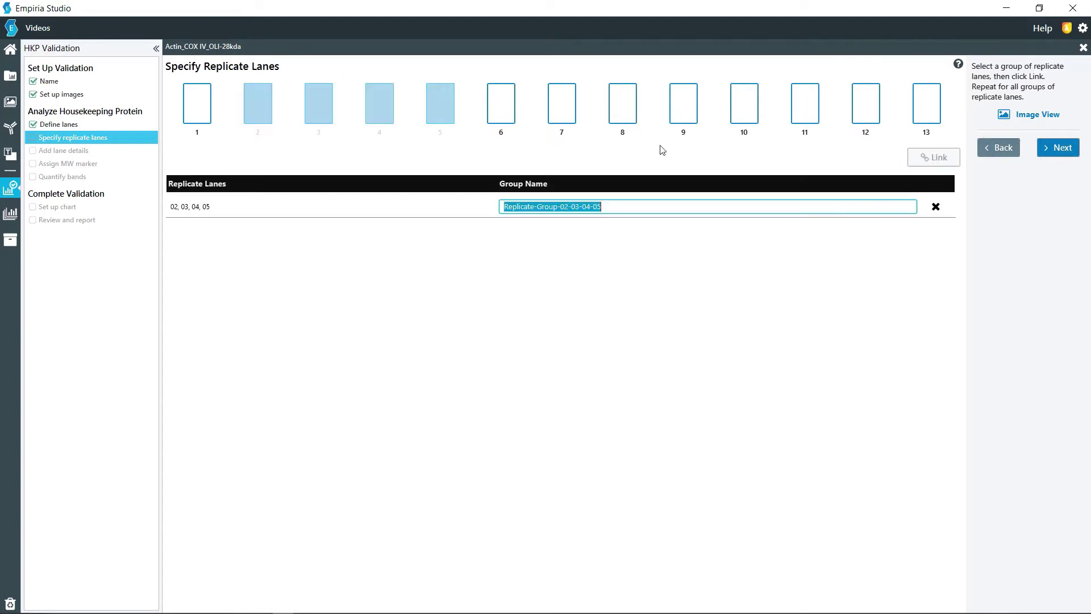
- Link lanes 6 to 9 as a second replicate group
click(499, 104)
click(574, 110)
click(620, 109)
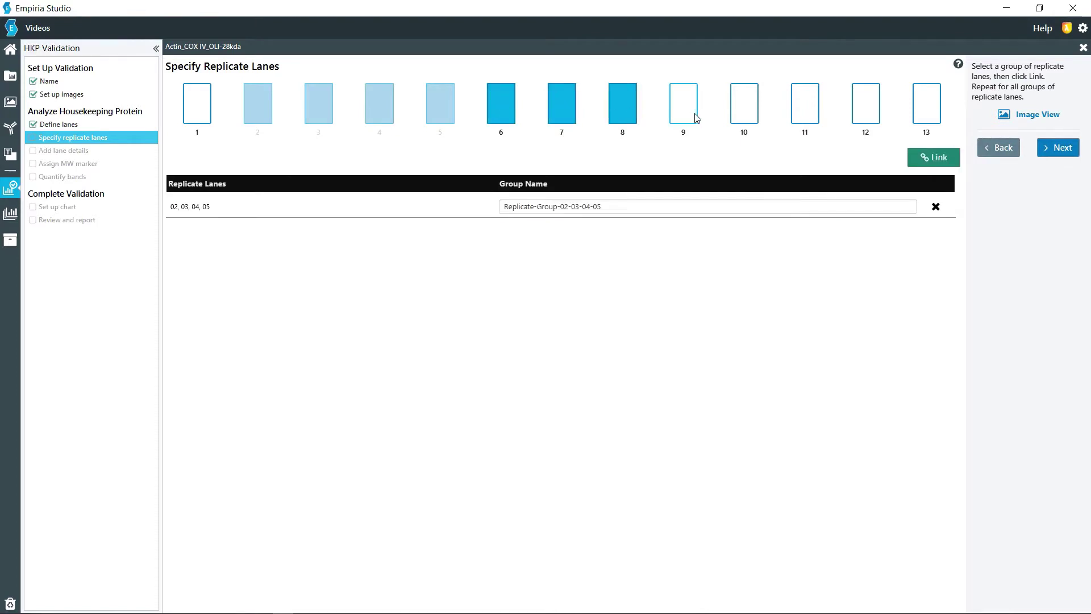
click(689, 112)
click(925, 165)
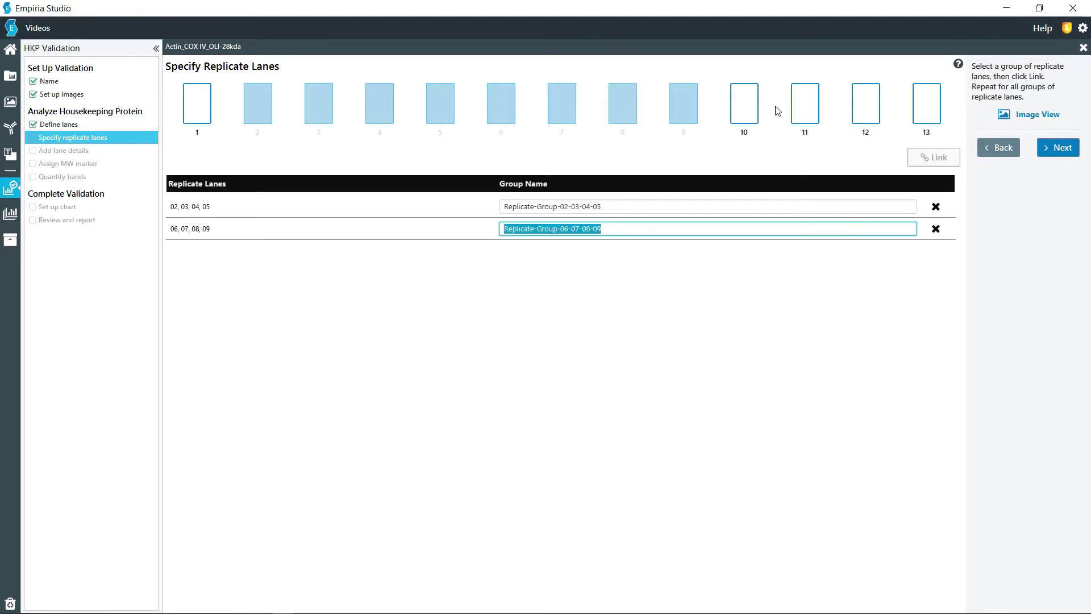
- Link lanes 10 to 13 as a third replicate group and select the first group's name for editing
click(748, 108)
click(805, 108)
click(870, 115)
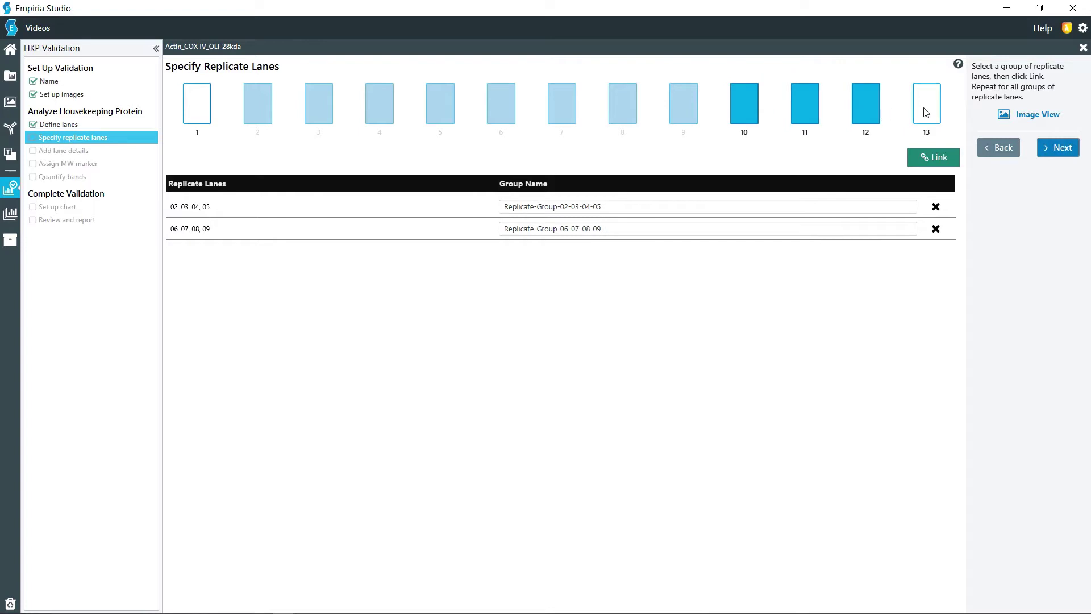
click(927, 109)
click(937, 162)
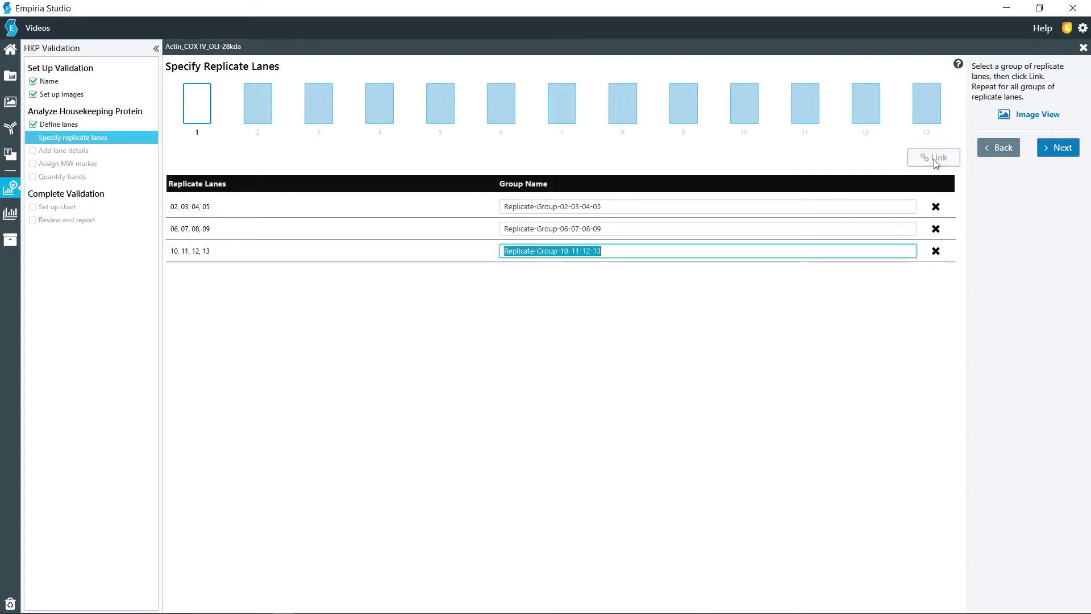
triple_click(616, 208)
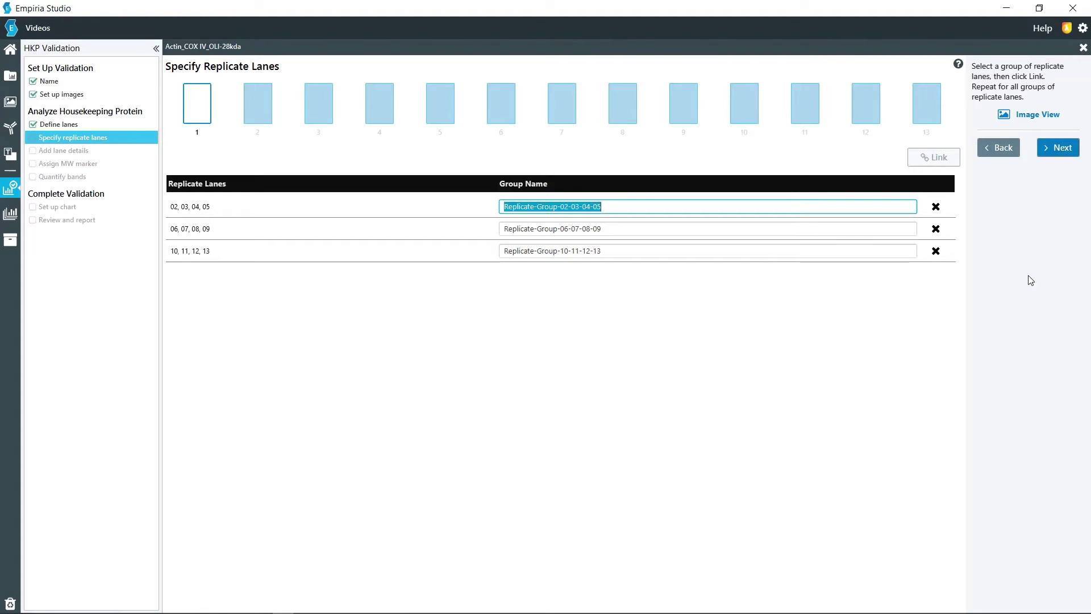
- Accept the replicate groups, proceed to the lane details, and set lane 1's type to MW Marker
click(1058, 147)
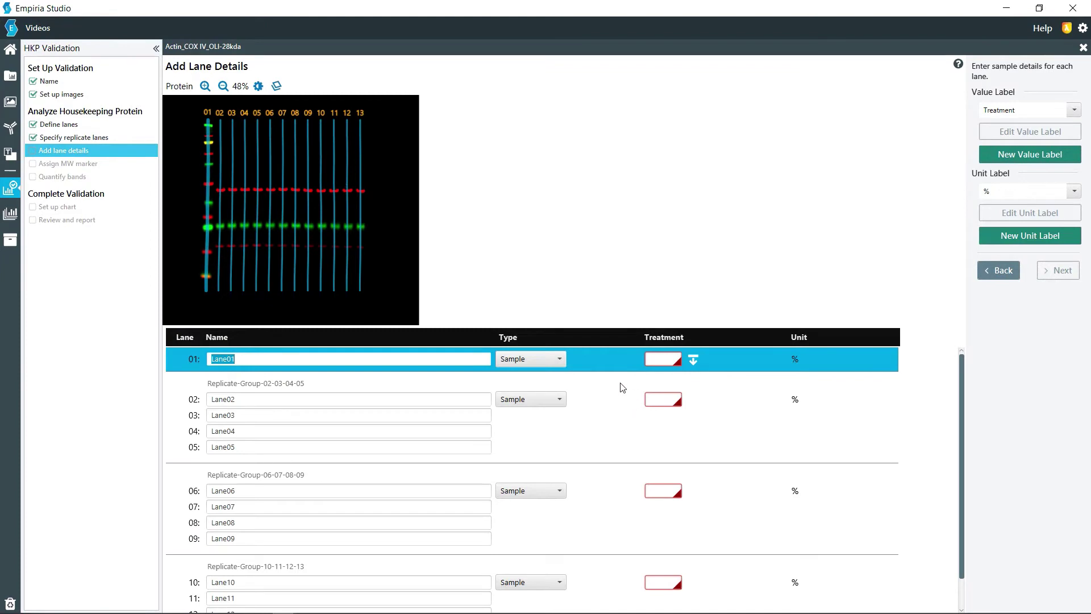
click(557, 360)
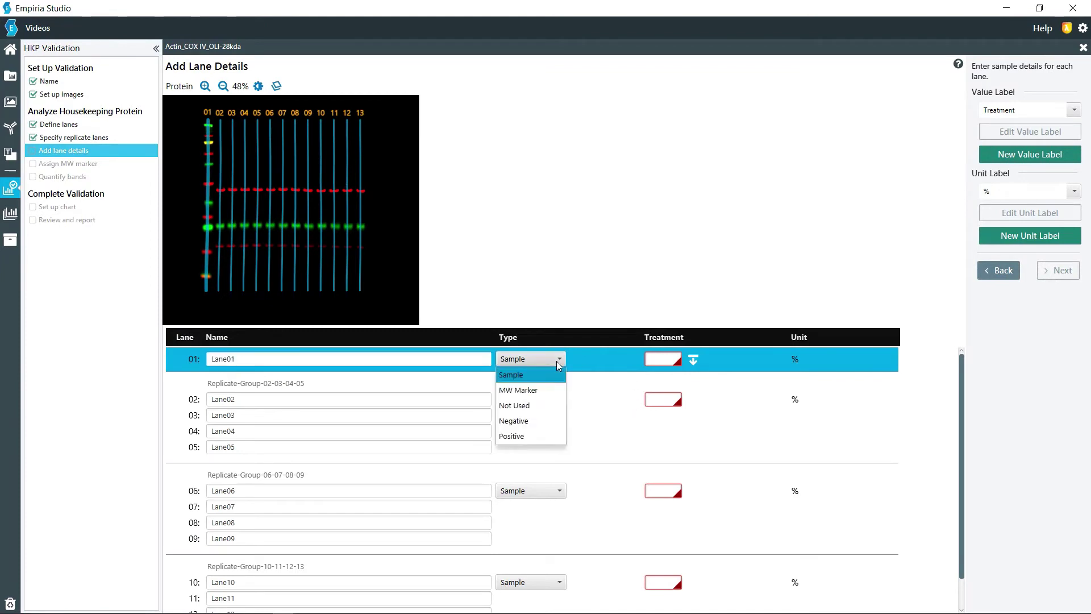
click(542, 386)
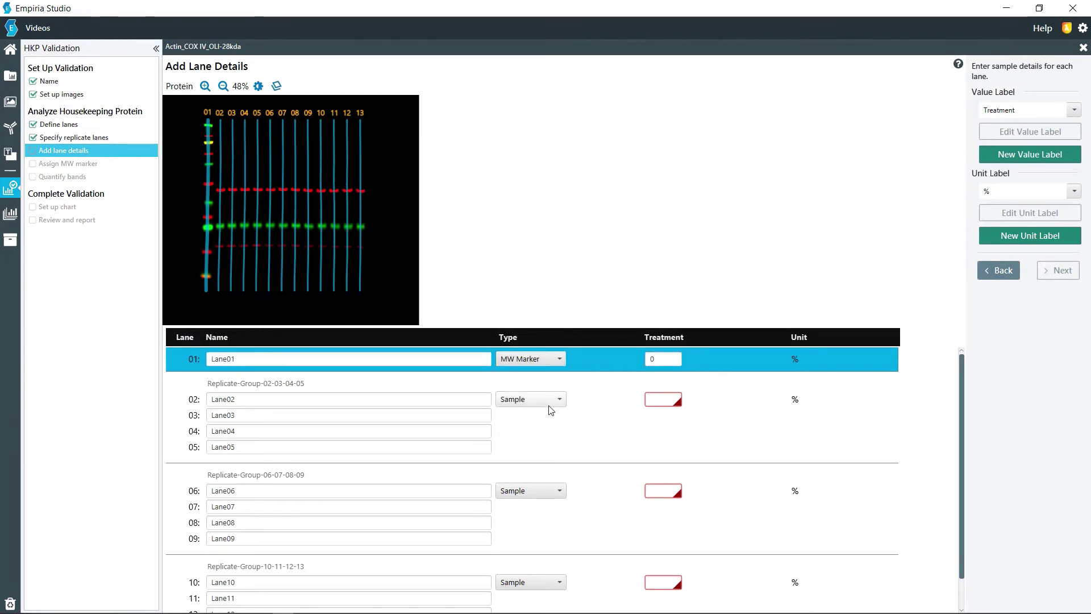
- Look through the lane details of the replicate groups and examine the type options available for lanes 2 to 5
scroll(577, 409, down, 1)
scroll(578, 409, down, 2)
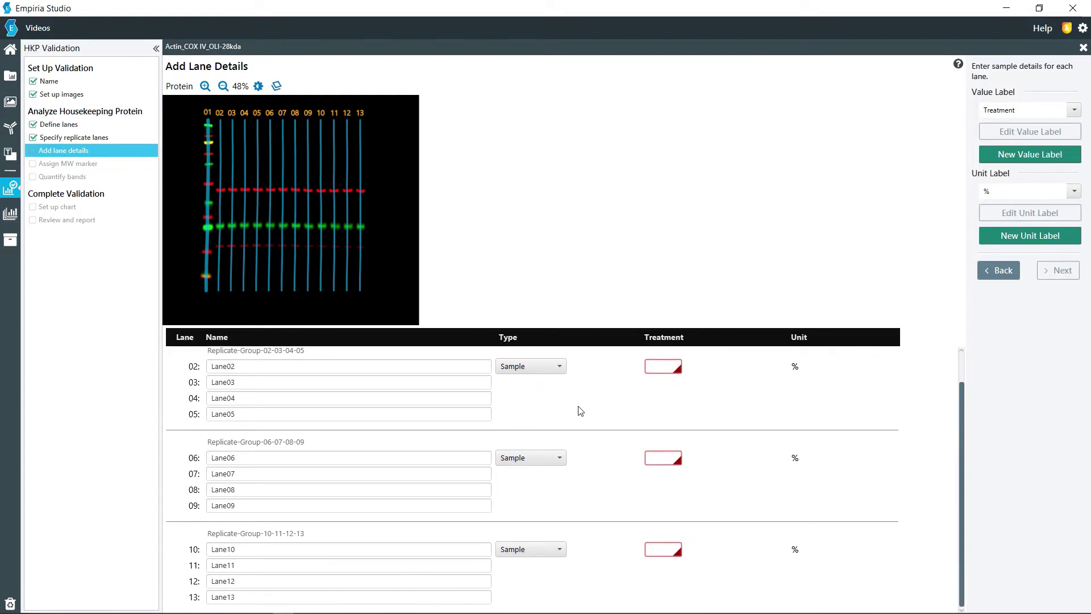
scroll(578, 408, up, 3)
click(559, 399)
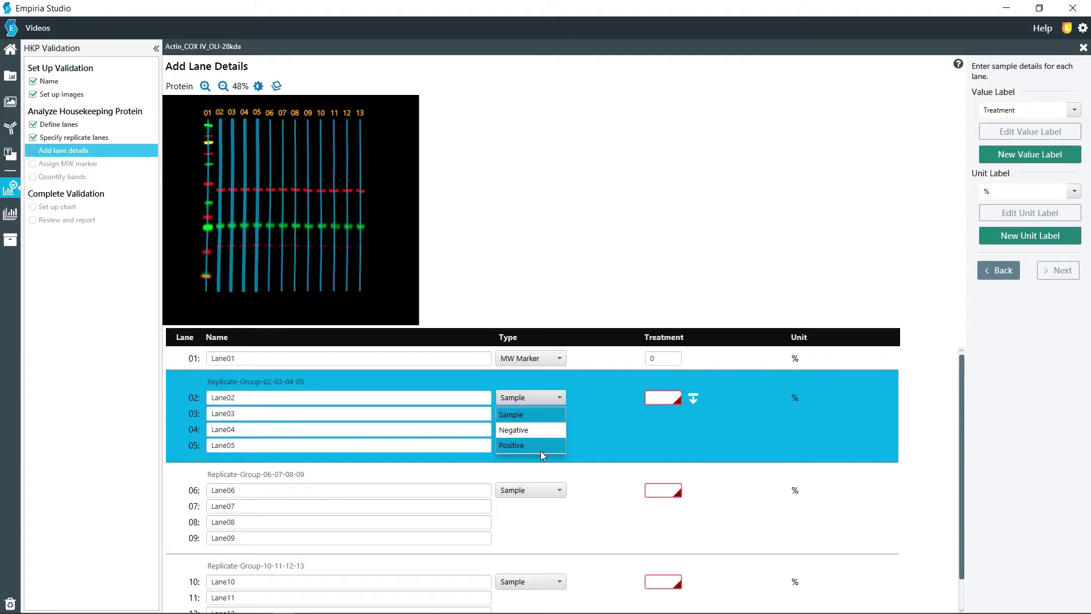
click(602, 446)
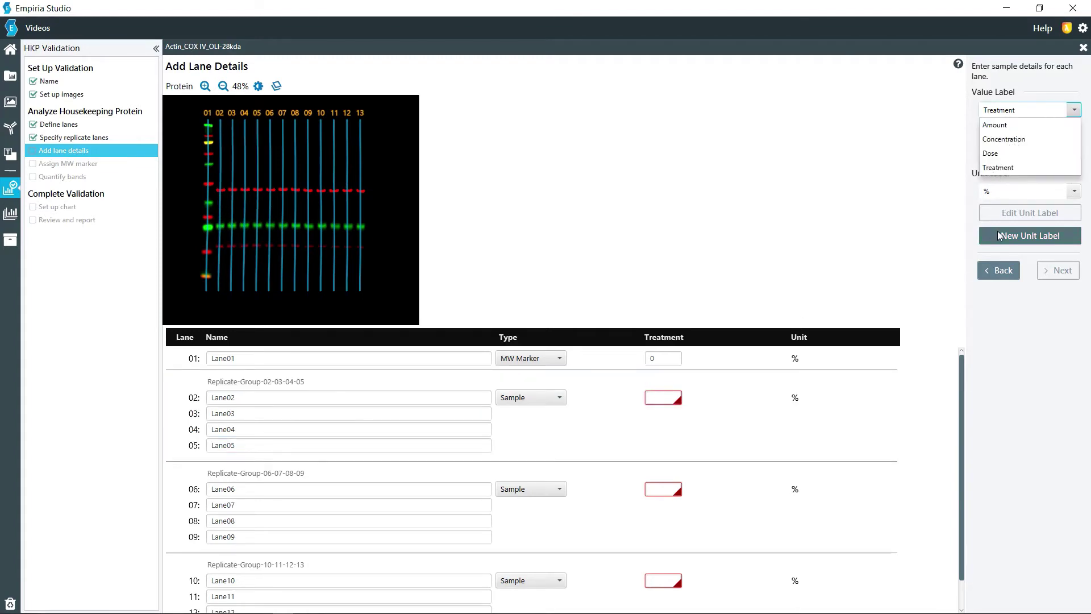
- Keep Treatment as the value label and choose % as the unit label
click(992, 186)
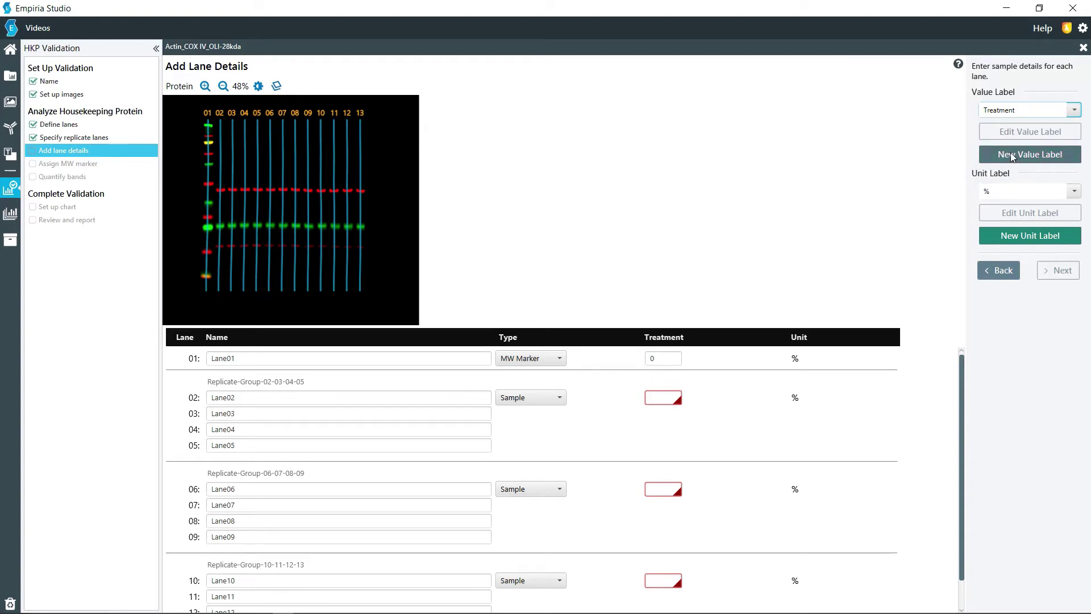
click(1012, 193)
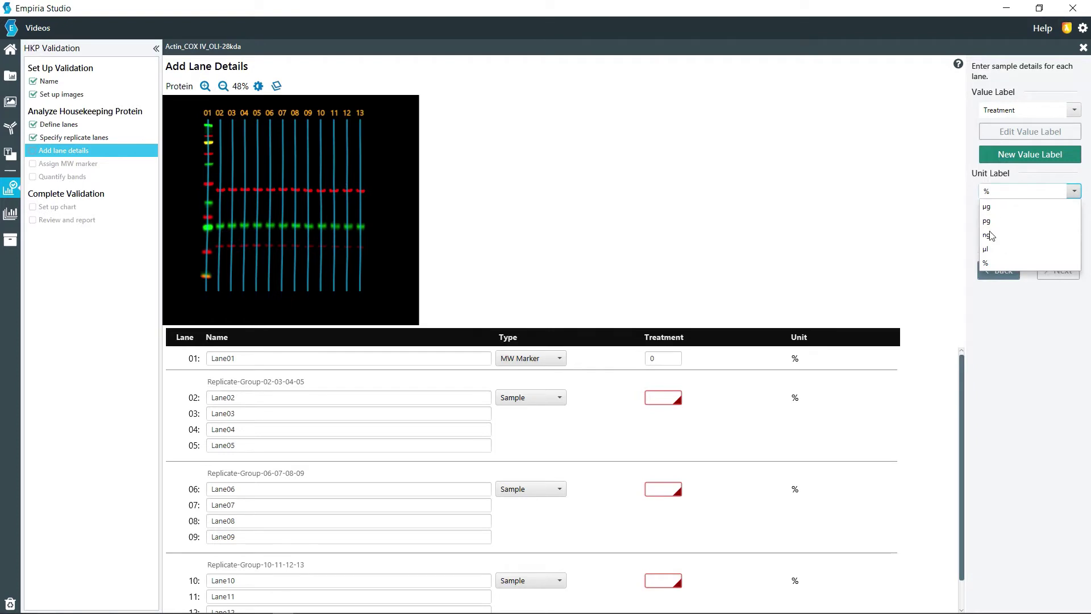
click(990, 266)
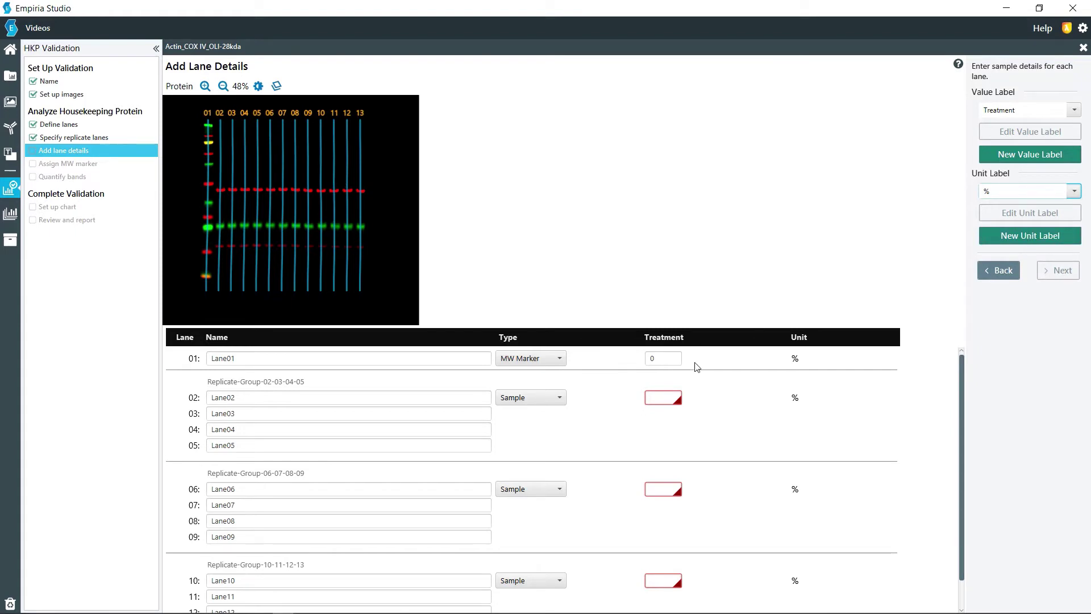
- Set the replicate group of lanes 2 to 5 to type Negative with a treatment of 0 %
click(665, 401)
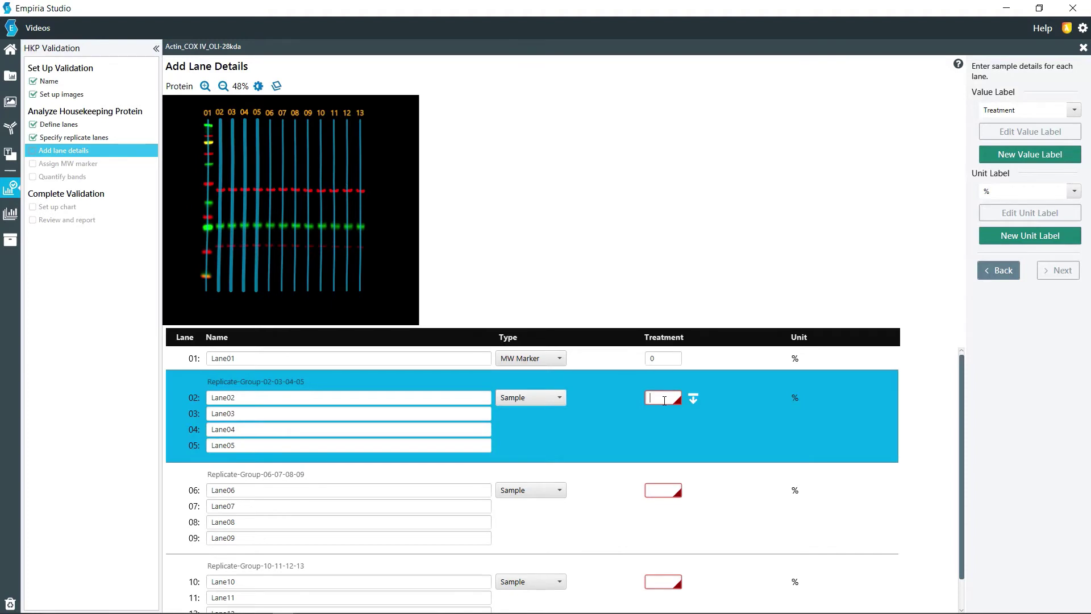
click(526, 397)
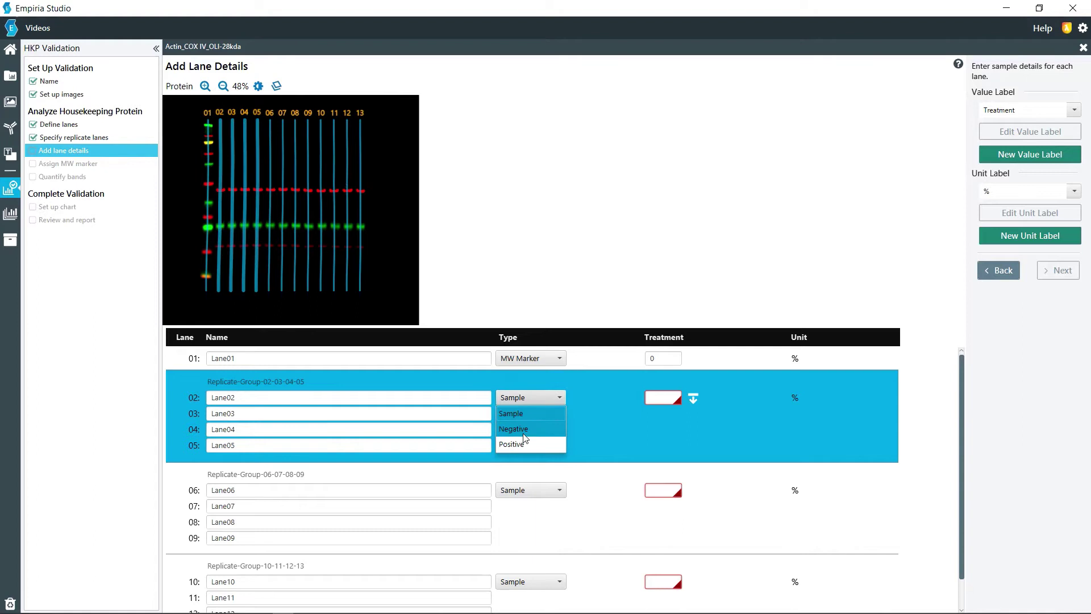
click(526, 436)
click(665, 399)
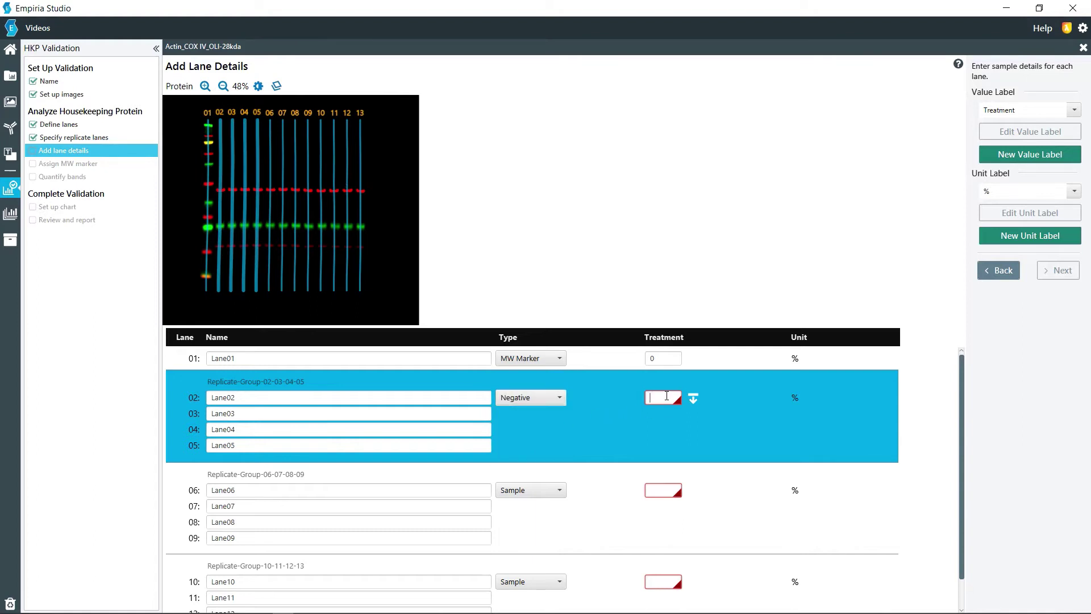
text(0)
- Keep lanes 6 to 9 as Sample with a treatment of 50 %, and set the treatment of lanes 10 to 13 to 100 %
click(537, 490)
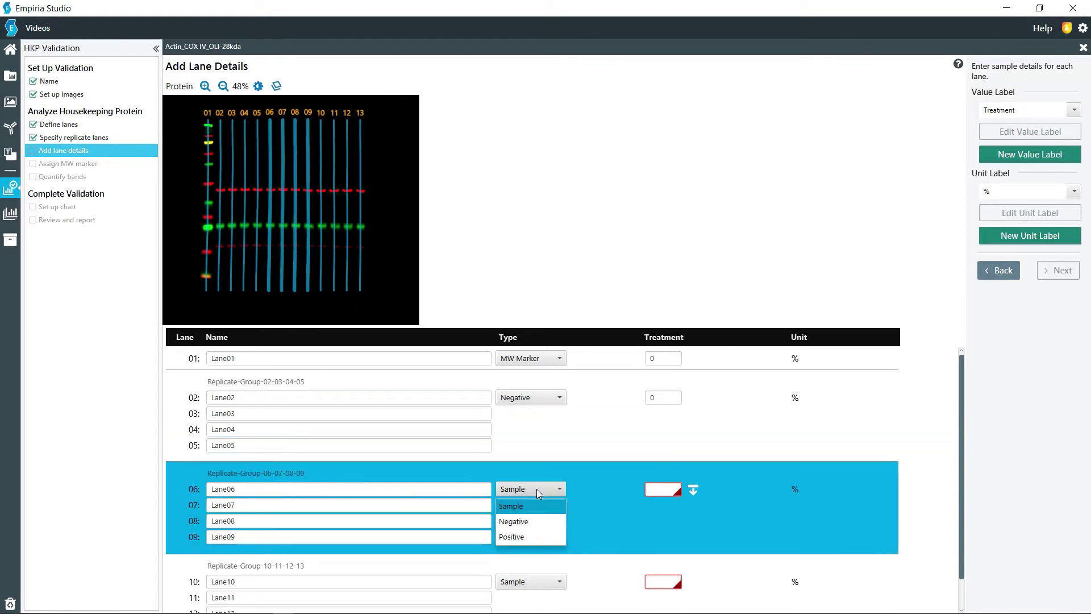
click(541, 489)
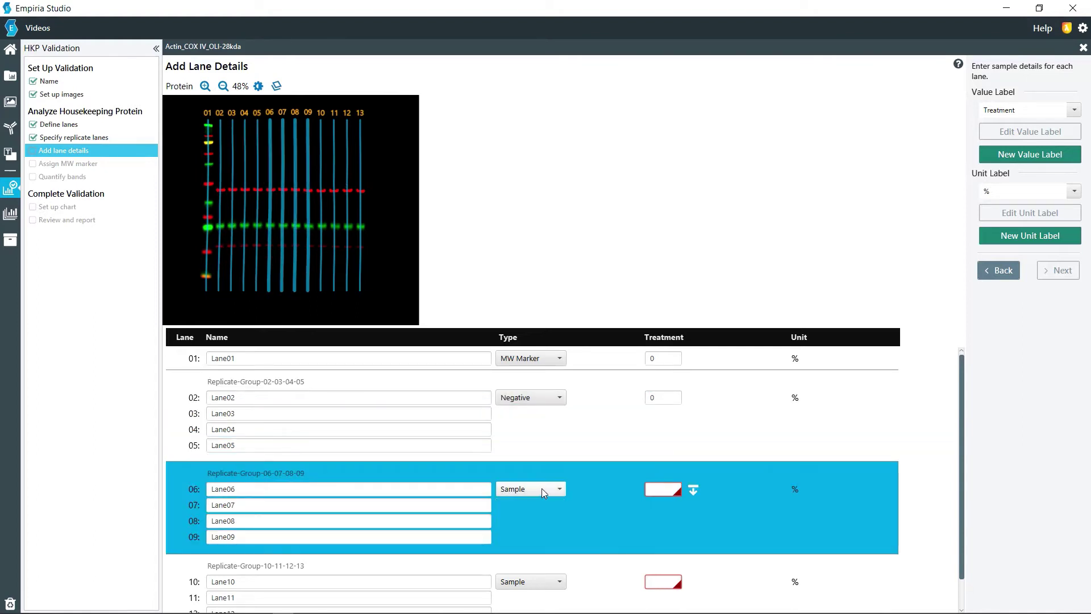
click(652, 489)
text(10)
click(658, 581)
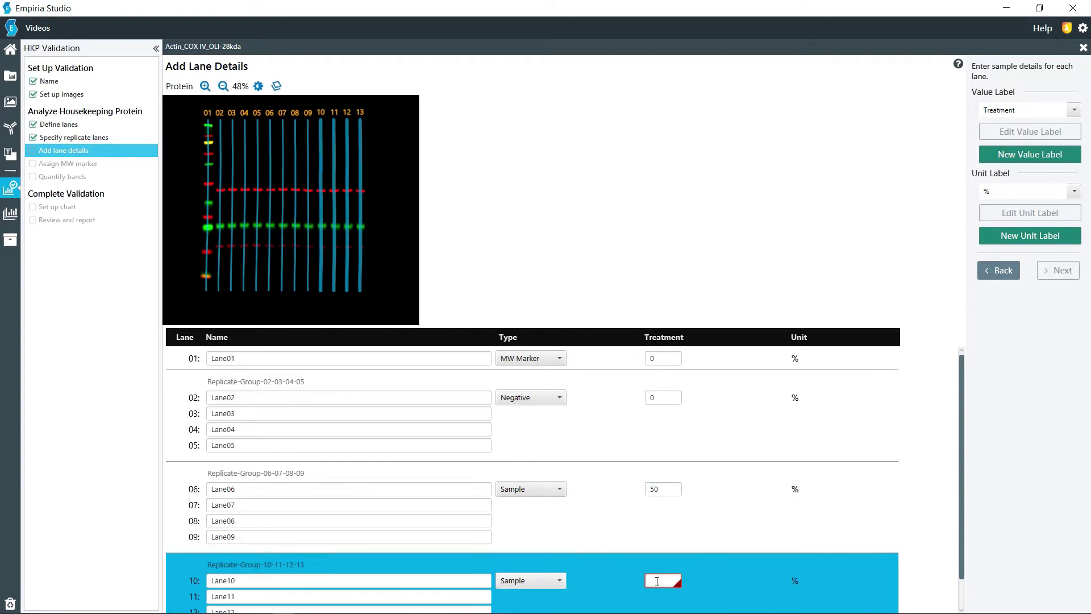
text(100)
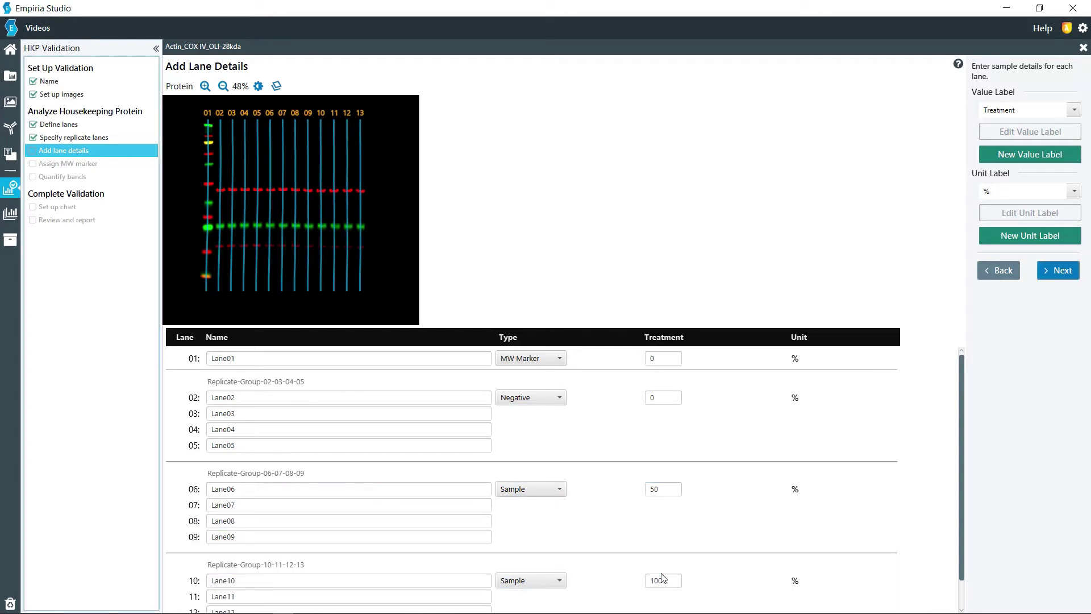
scroll(660, 568, down, 1)
scroll(659, 567, down, 1)
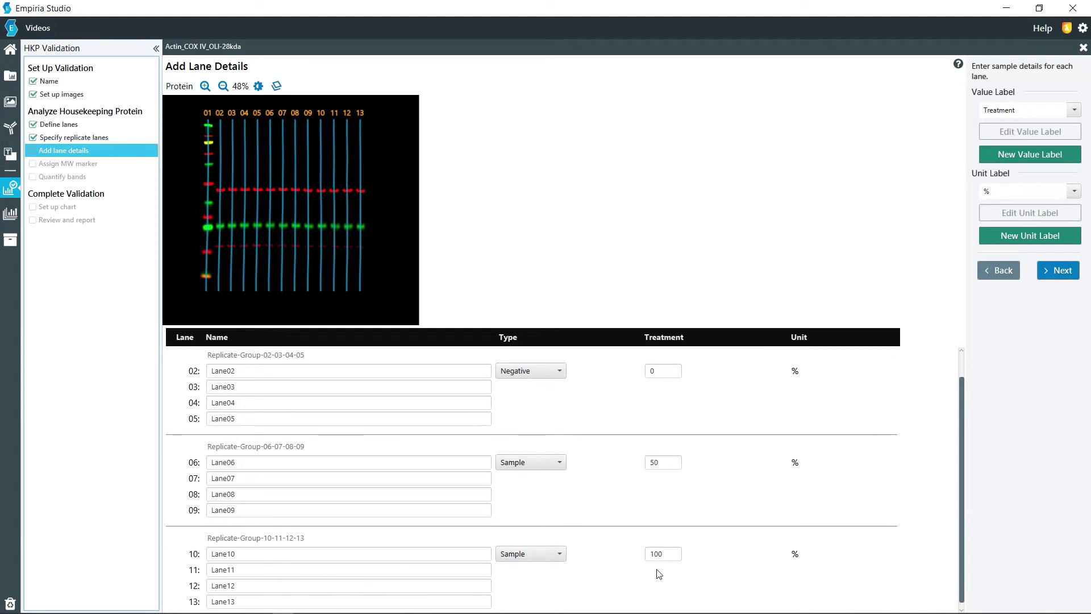
- Proceed to the MW marker assignment and choose Chameleon Duo 700 as the marker for the 700 channel
click(1052, 275)
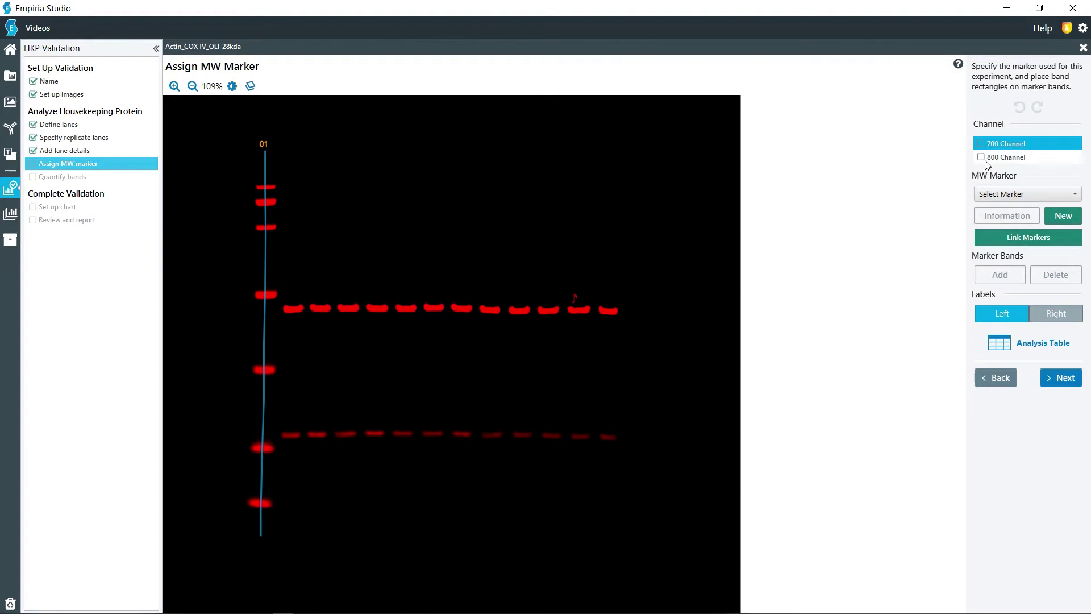
click(1006, 196)
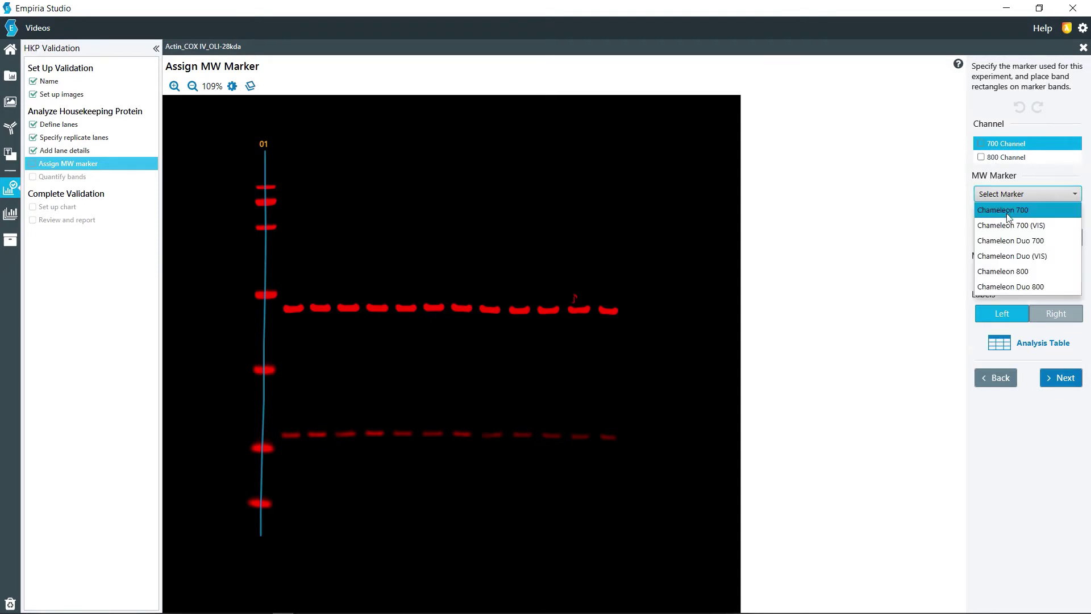
click(1007, 242)
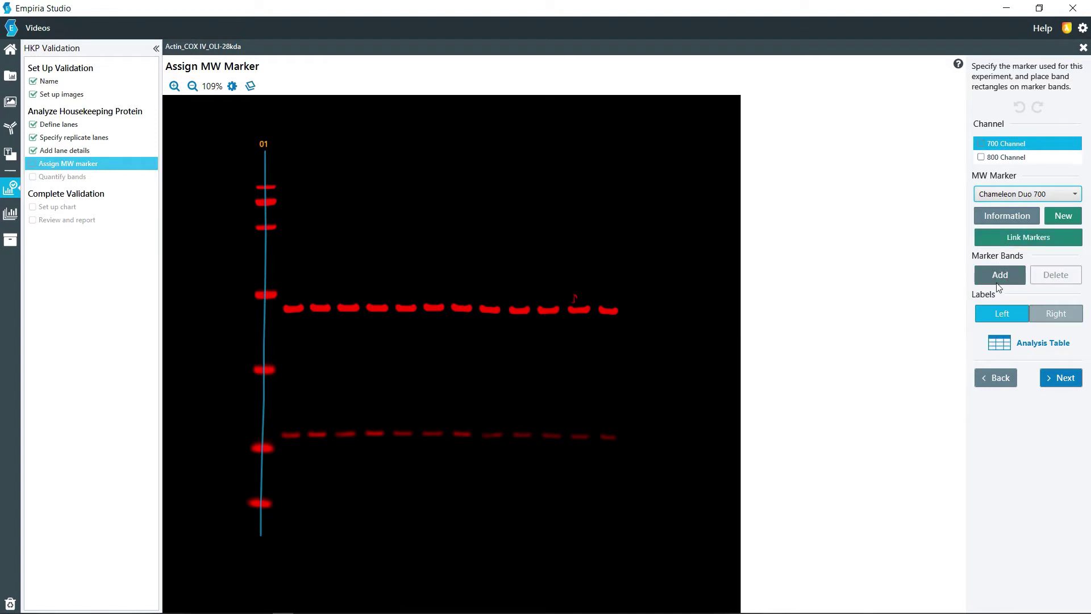
- Add band rectangles to all seven 700 channel marker bands in lane 1, from 160 down to 8, and finish adding
click(999, 278)
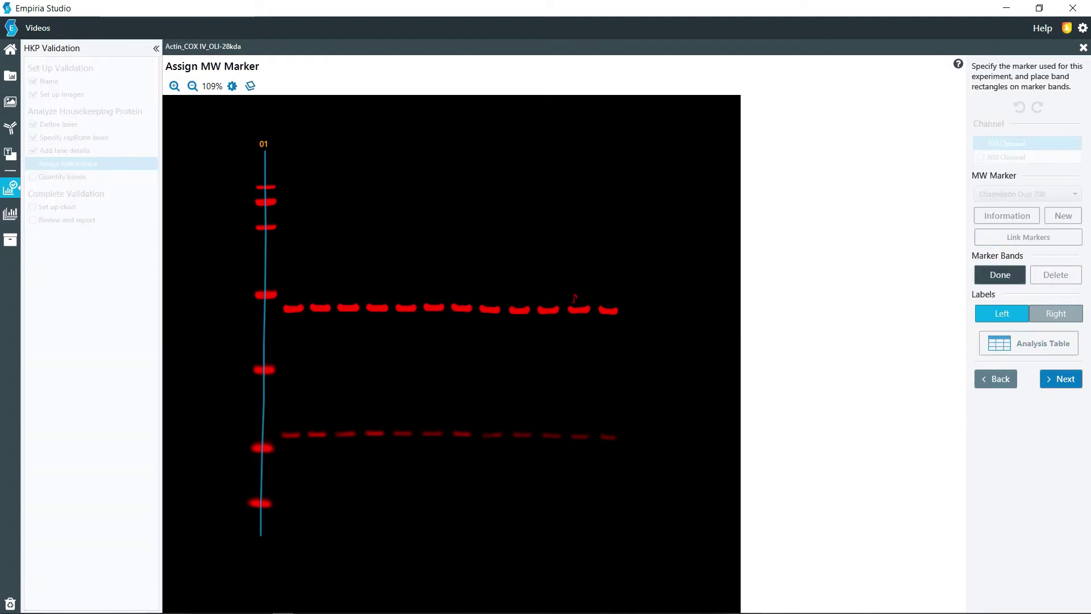
click(265, 187)
click(265, 202)
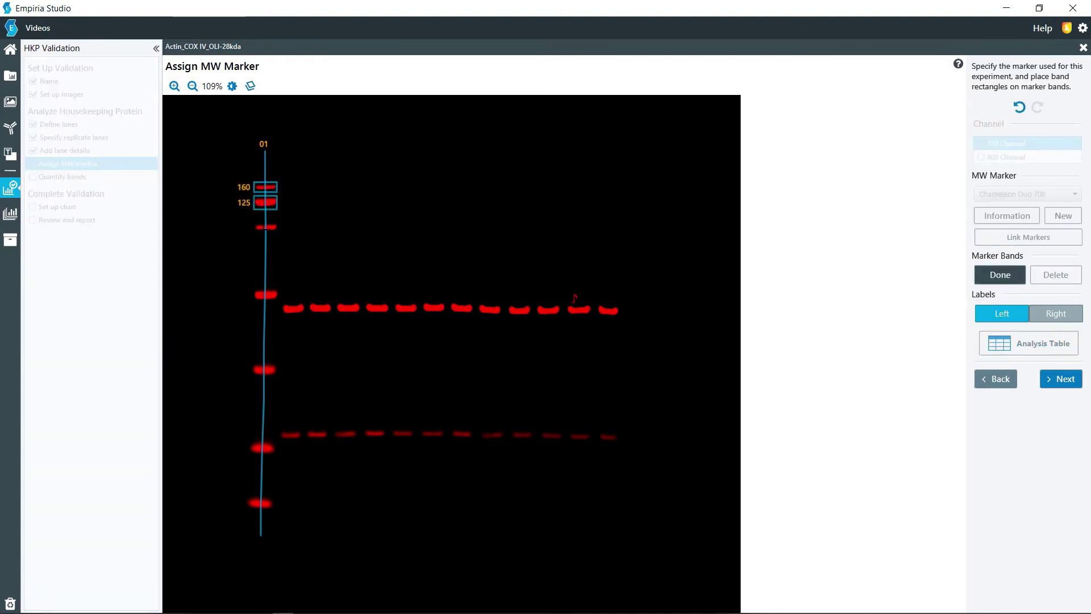
click(265, 227)
click(264, 294)
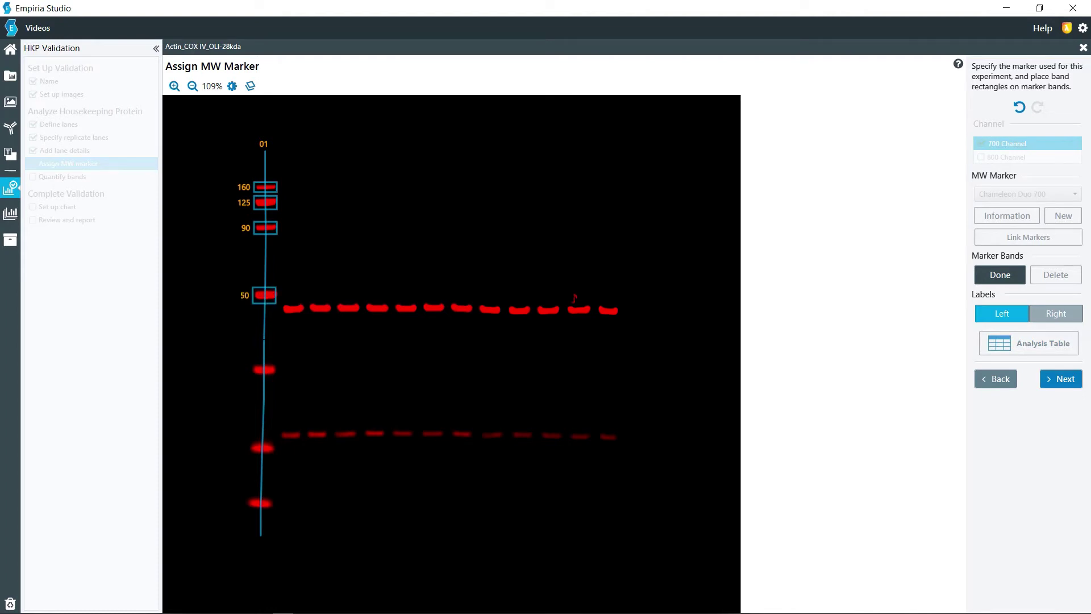
click(263, 370)
click(262, 448)
click(260, 503)
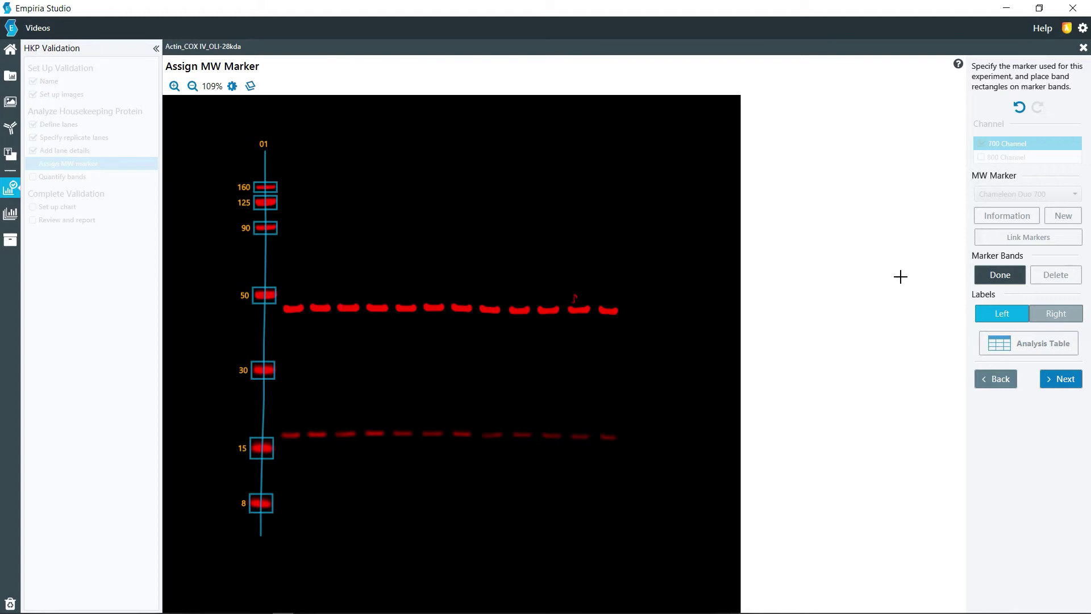
click(1016, 276)
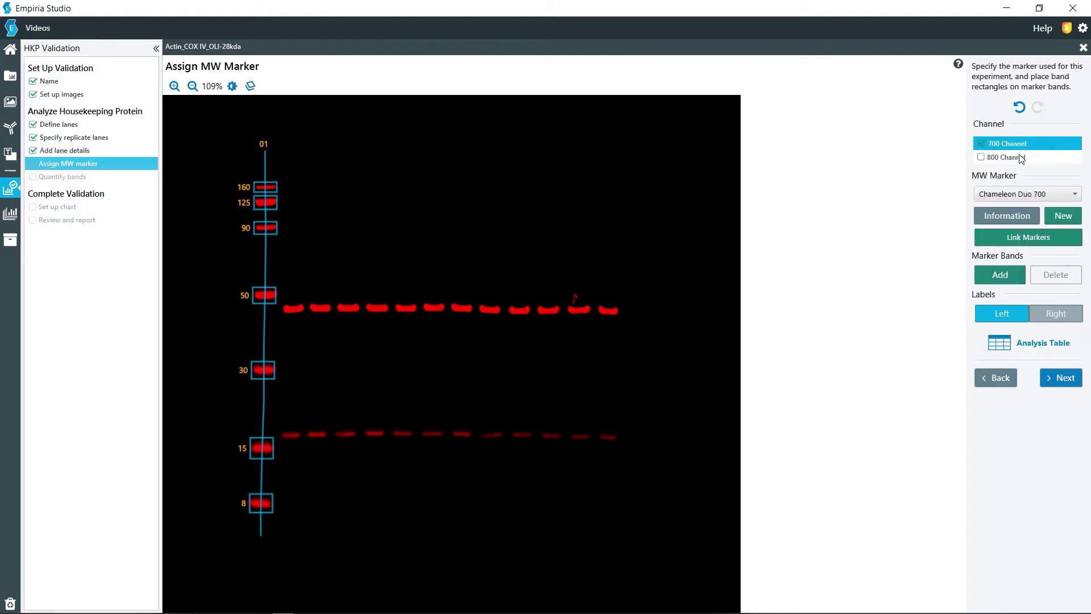
- Switch to the 800 channel and assign Chameleon Duo 800 as its MW marker
click(1020, 157)
click(1013, 194)
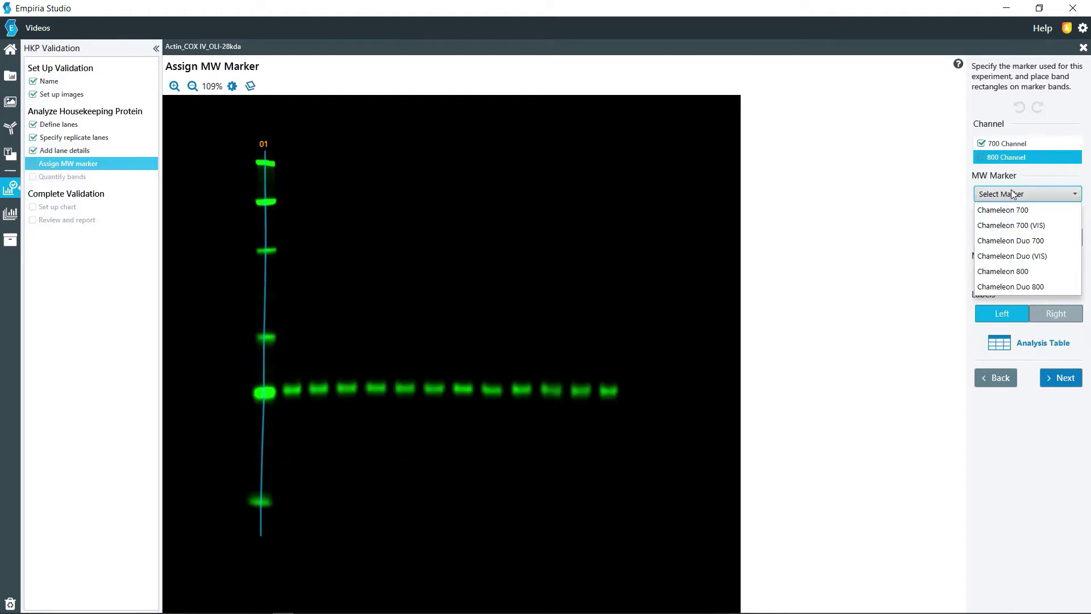
click(1015, 286)
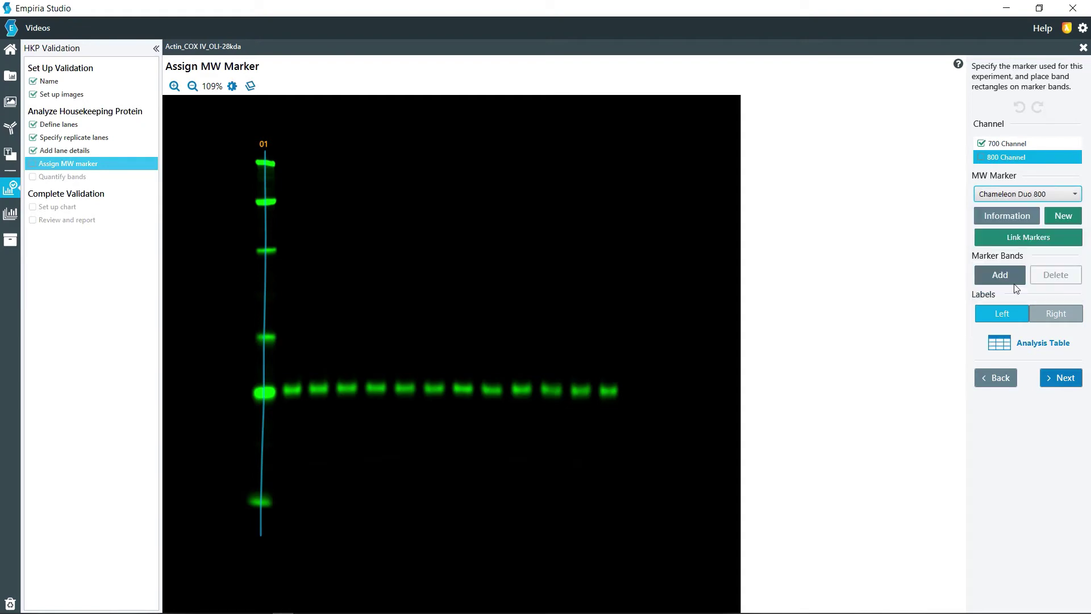
- Add band rectangles to all six 800 channel marker bands in lane 1, from 260 down to 8, and finish adding
click(1001, 280)
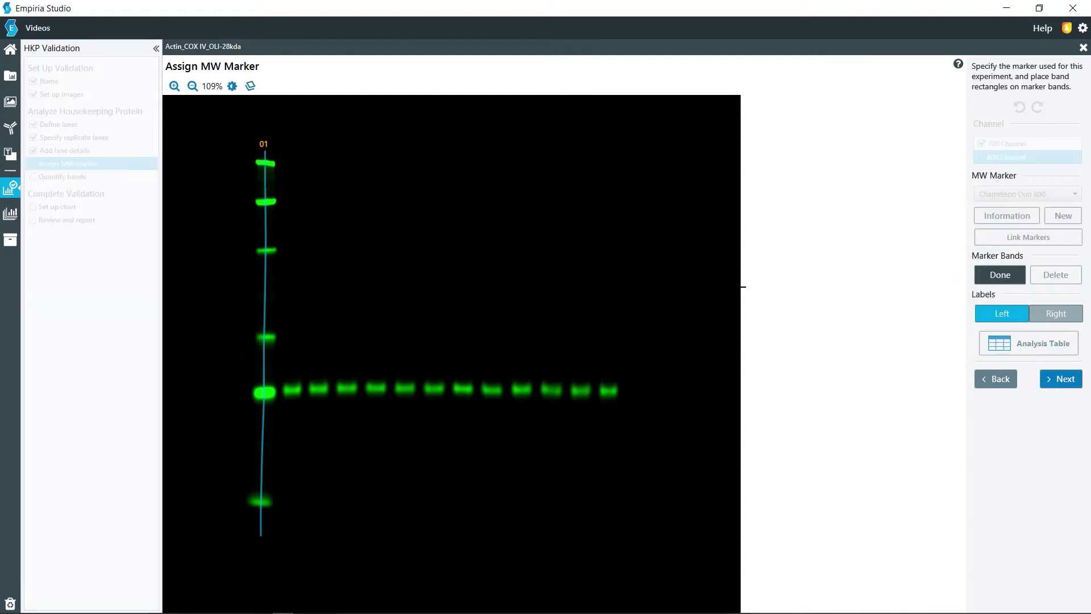
click(265, 164)
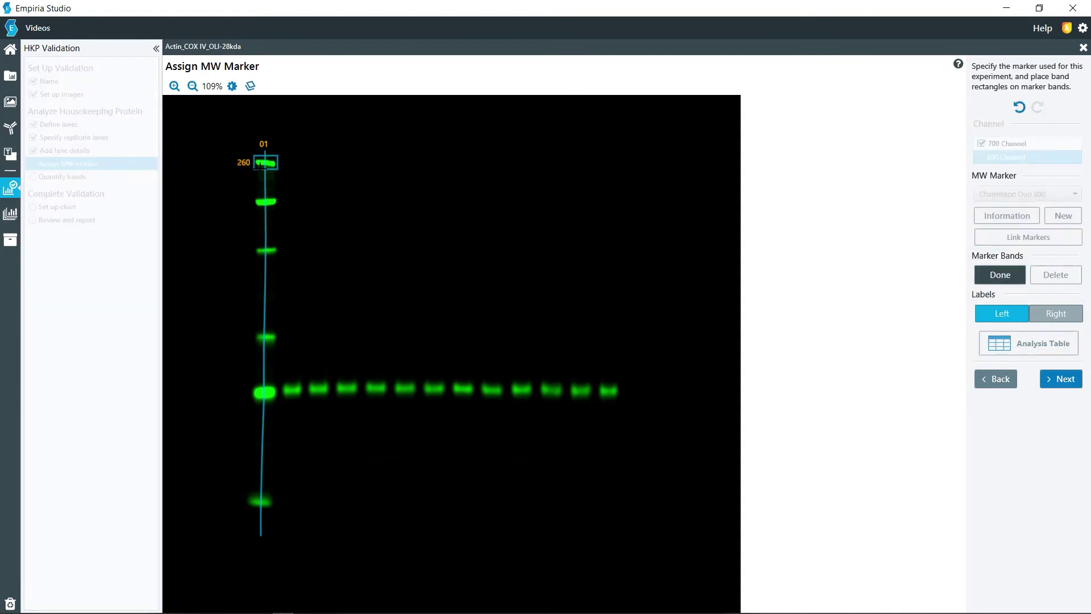
click(265, 202)
click(265, 250)
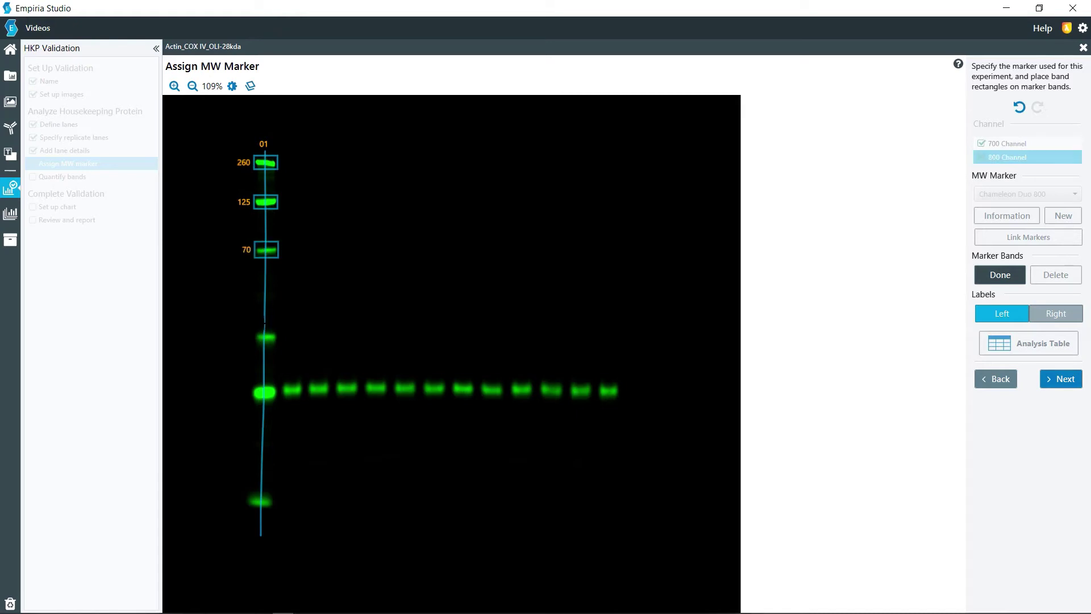
click(266, 337)
click(260, 393)
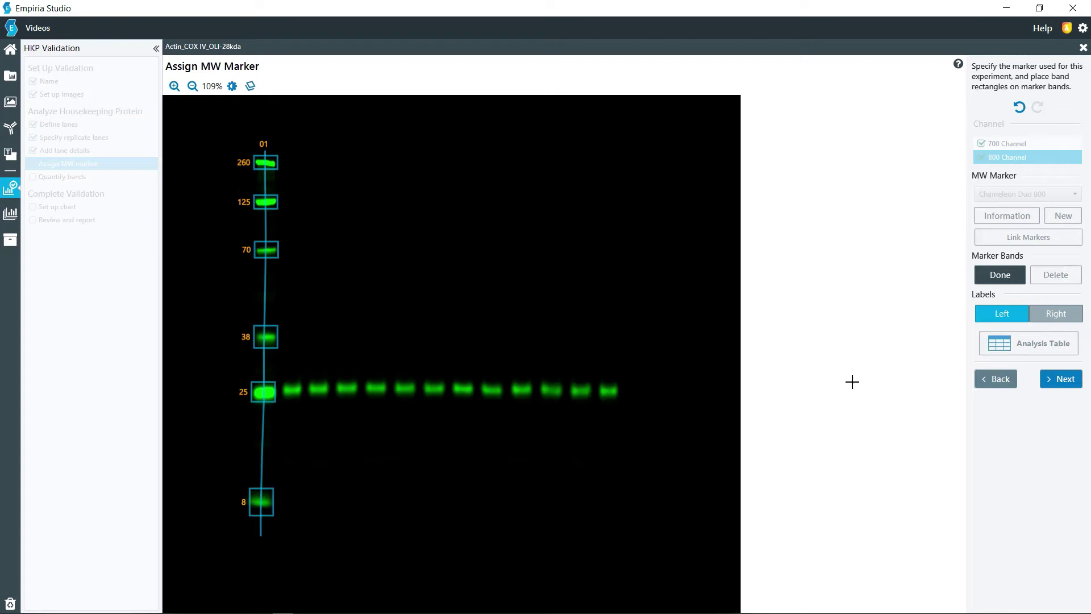
click(996, 275)
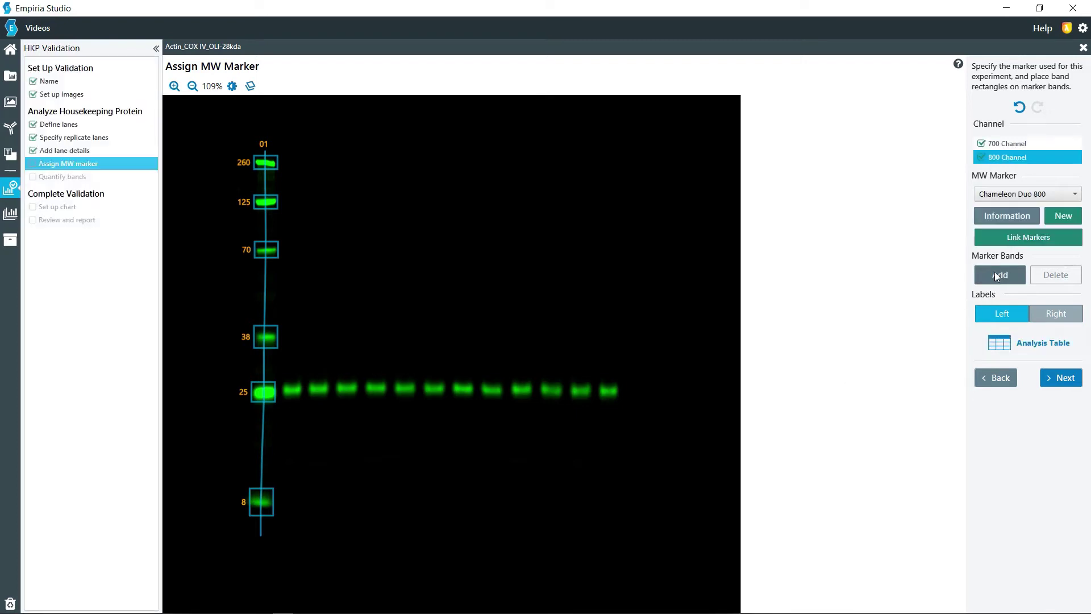
- Look at the form for creating a new MW marker and the Chameleon Duo 800 marker information, leaving both without changes
click(1064, 220)
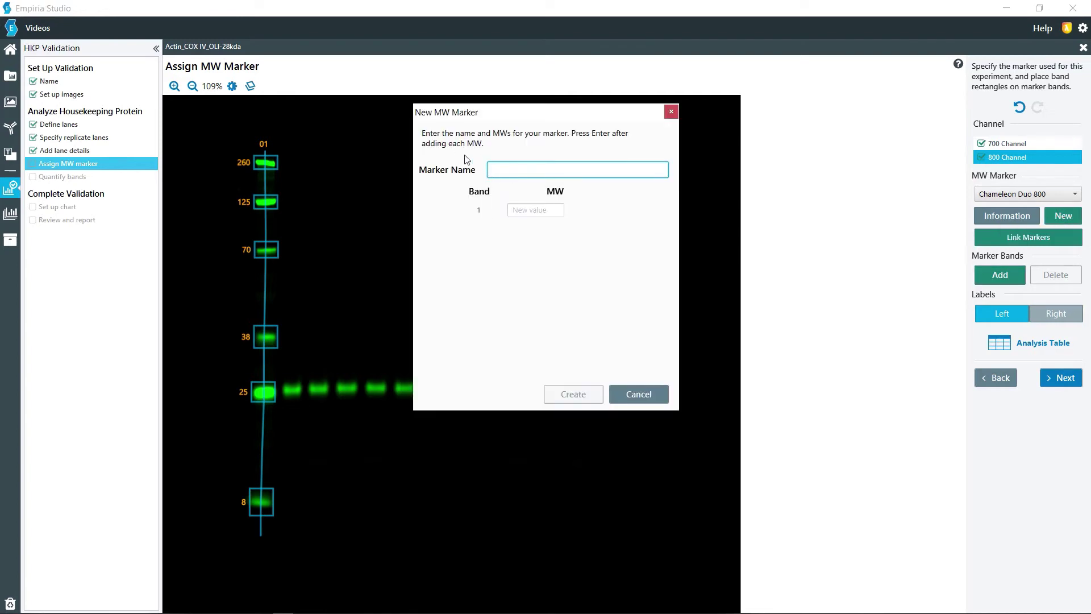
click(640, 396)
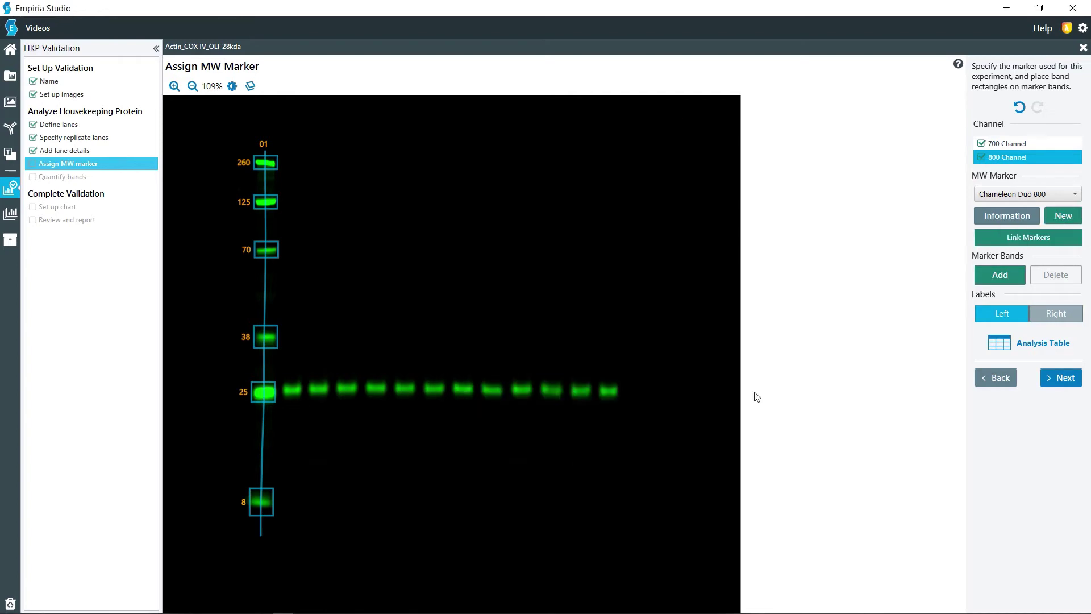
click(1007, 216)
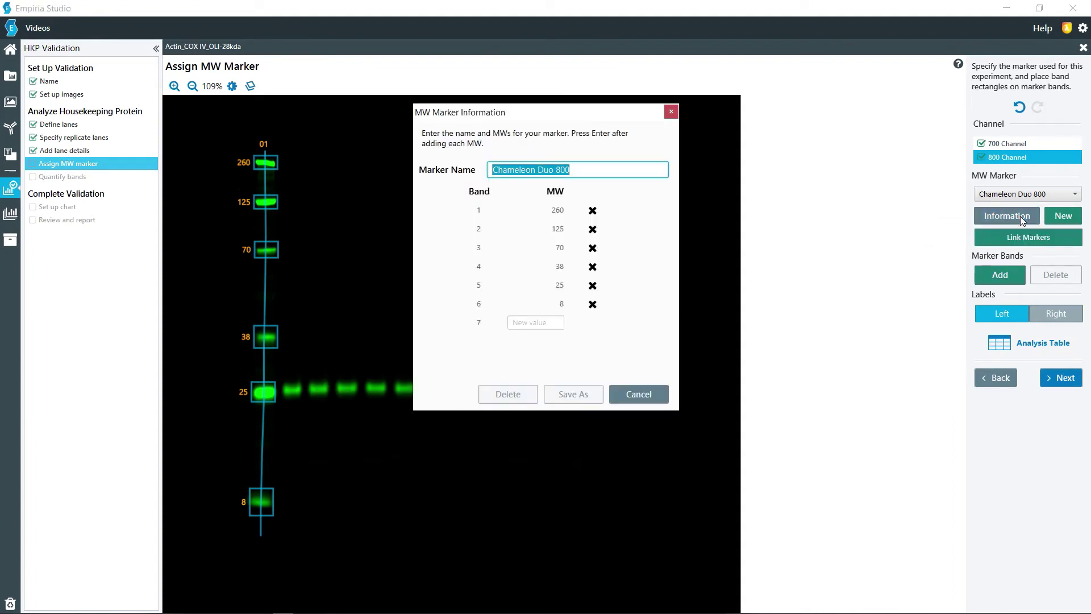
click(644, 396)
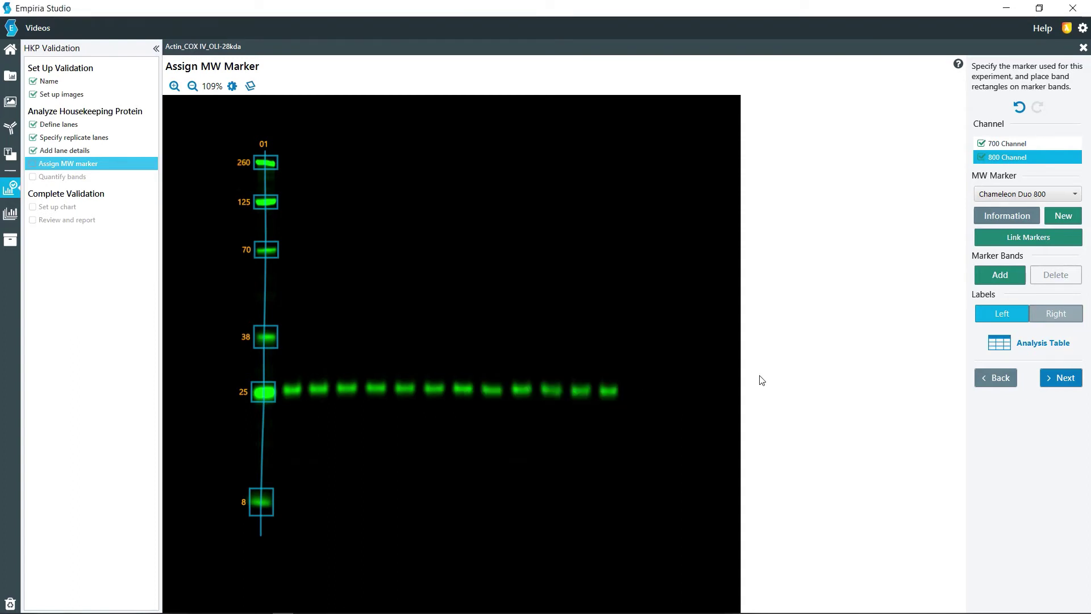
- Proceed to band quantification and find the OLI 28kDa bands in the 800 channel just above the 25 marker band
click(1057, 379)
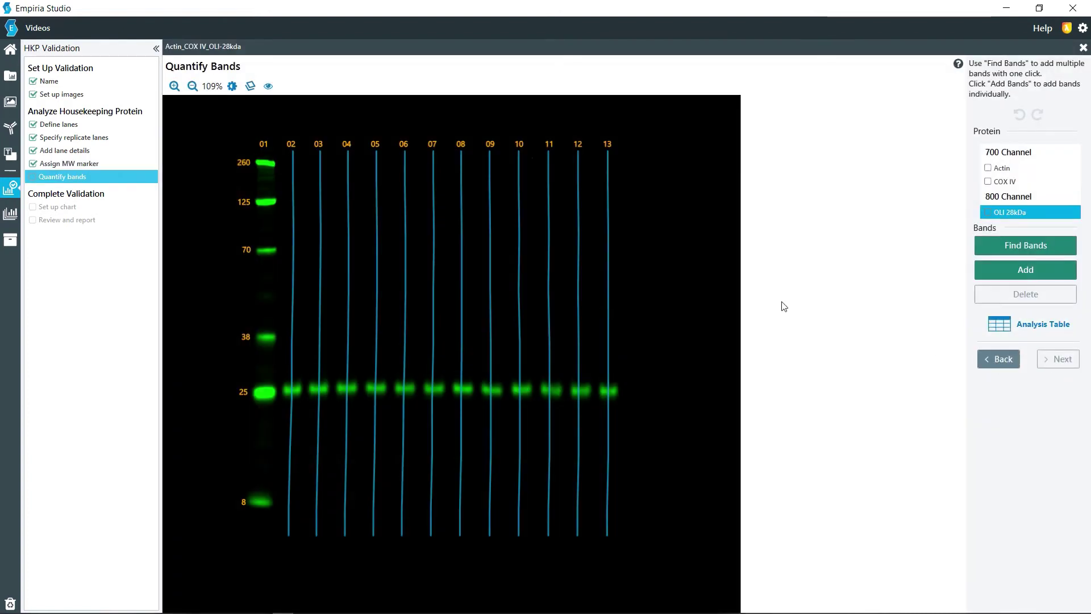
click(994, 213)
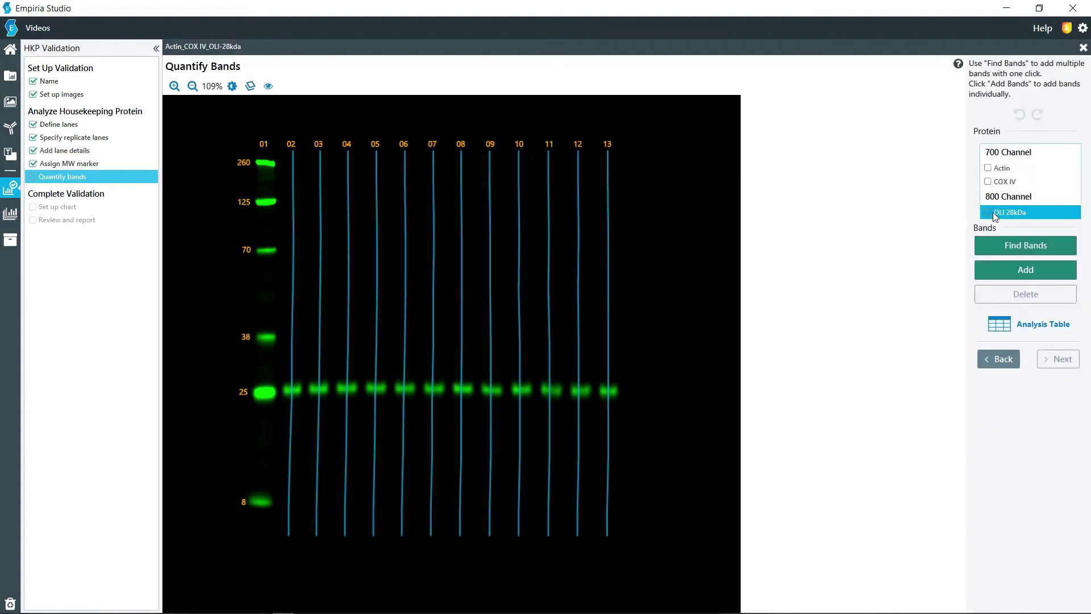
click(1015, 243)
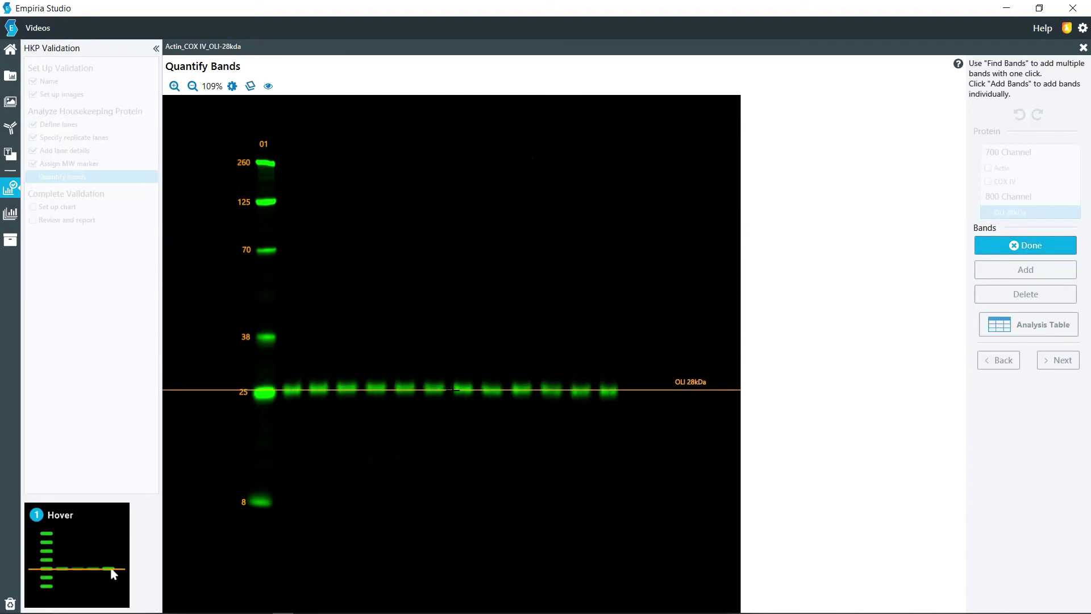
click(454, 392)
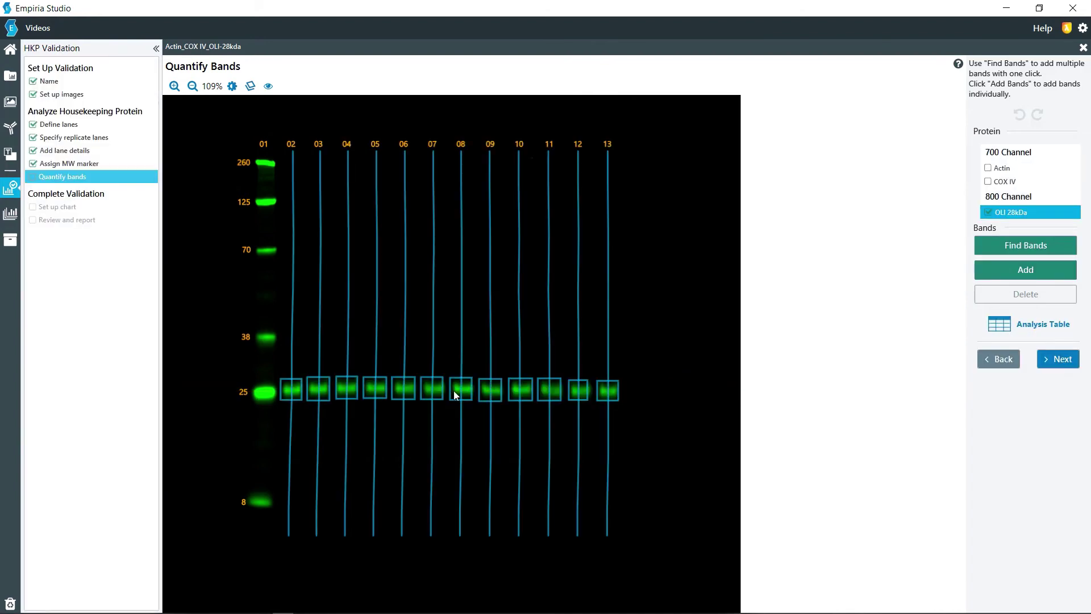
- Widen the OLI 28kDa band rectangles in lanes 07 and 12 to enclose their full bands
click(376, 387)
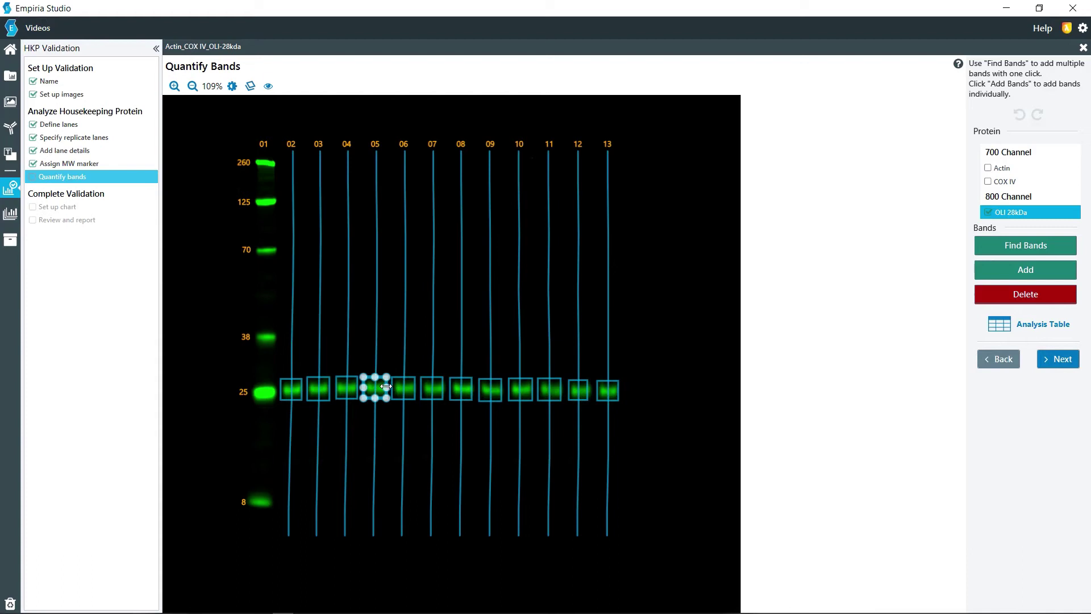
click(427, 387)
drag(444, 387, 448, 387)
click(647, 364)
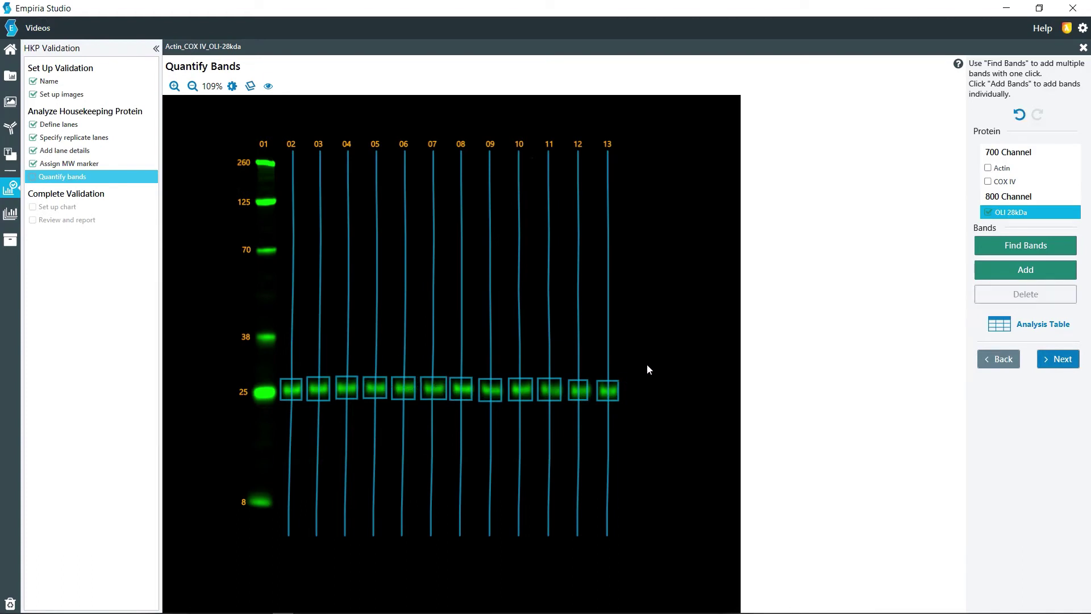
click(588, 392)
drag(588, 391, 597, 390)
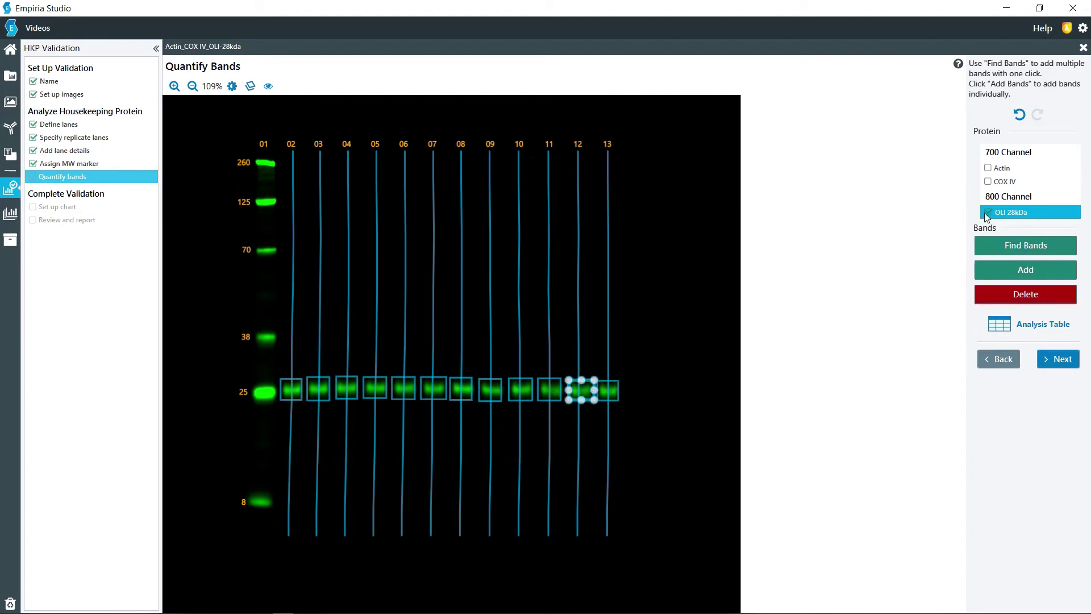
- Find the 700 channel bands for Actin just below the 50 marker and for COX IV just above the 15 marker
click(1002, 169)
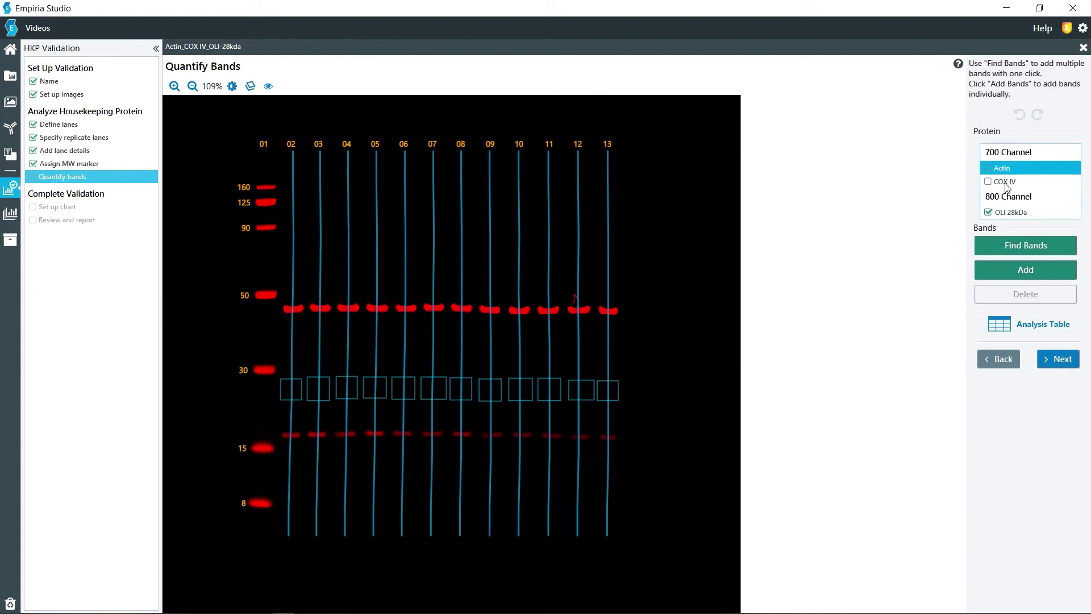
click(1008, 246)
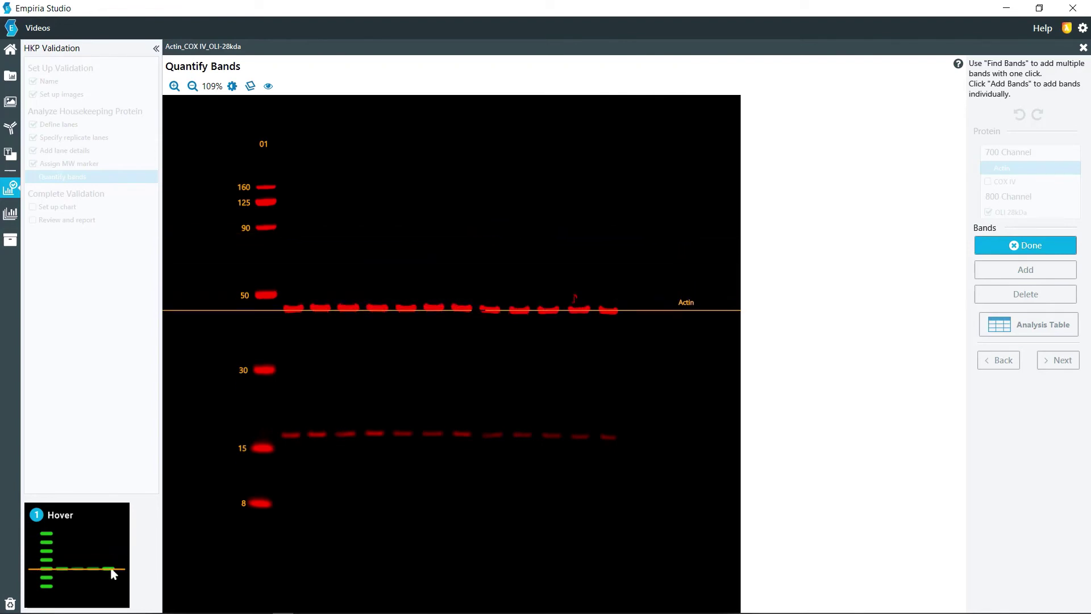
click(682, 311)
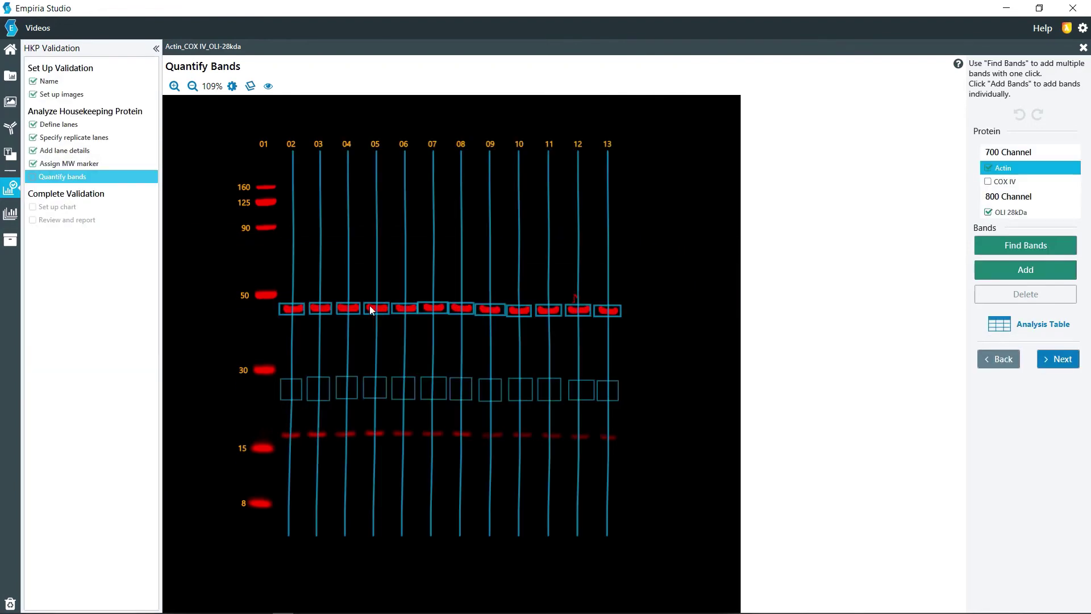
click(1005, 183)
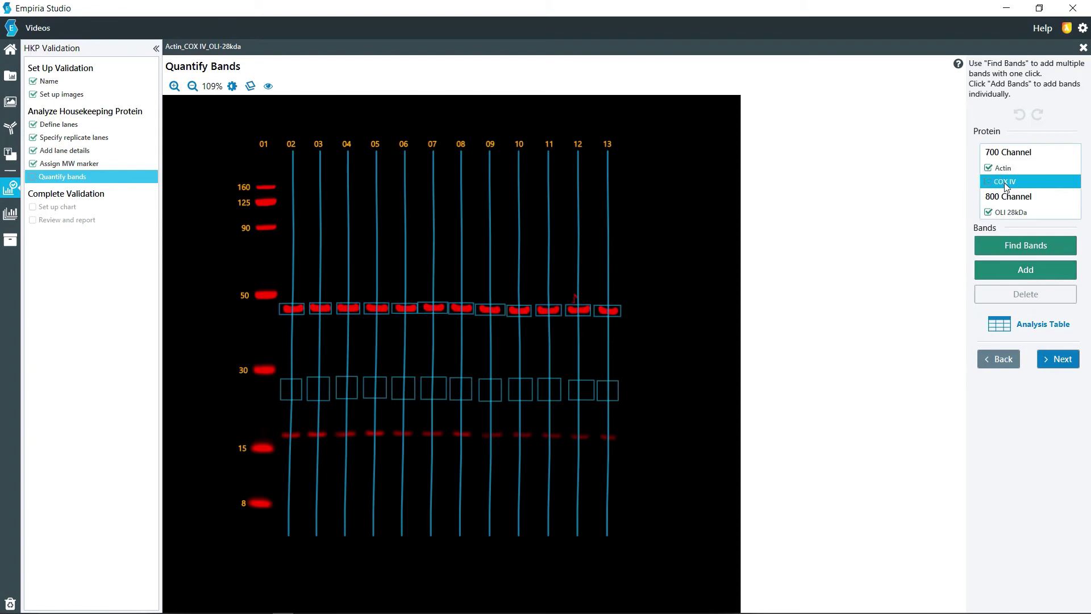
click(1012, 253)
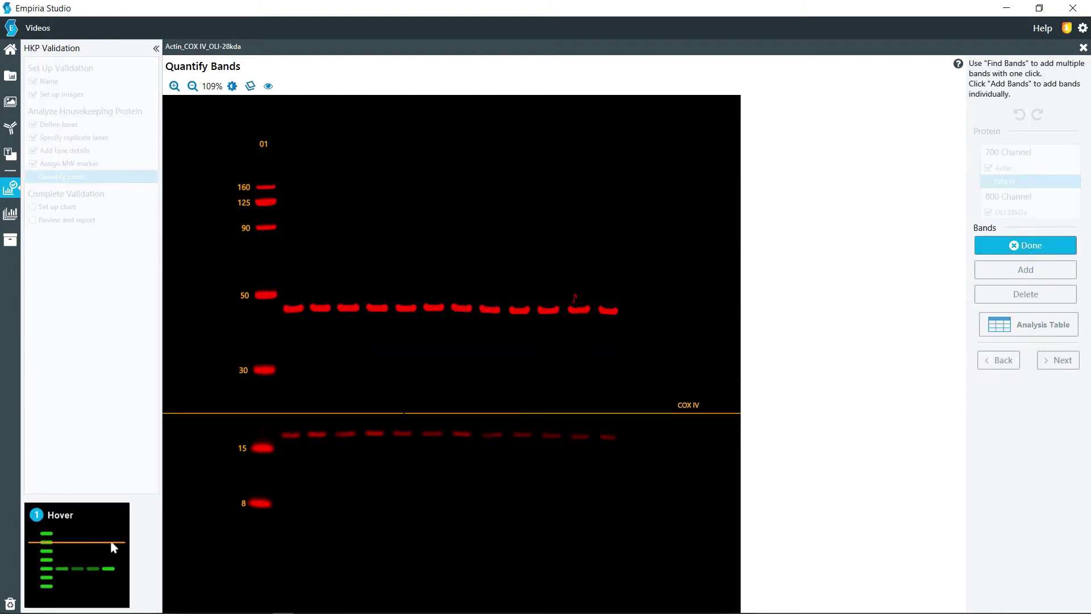
click(397, 435)
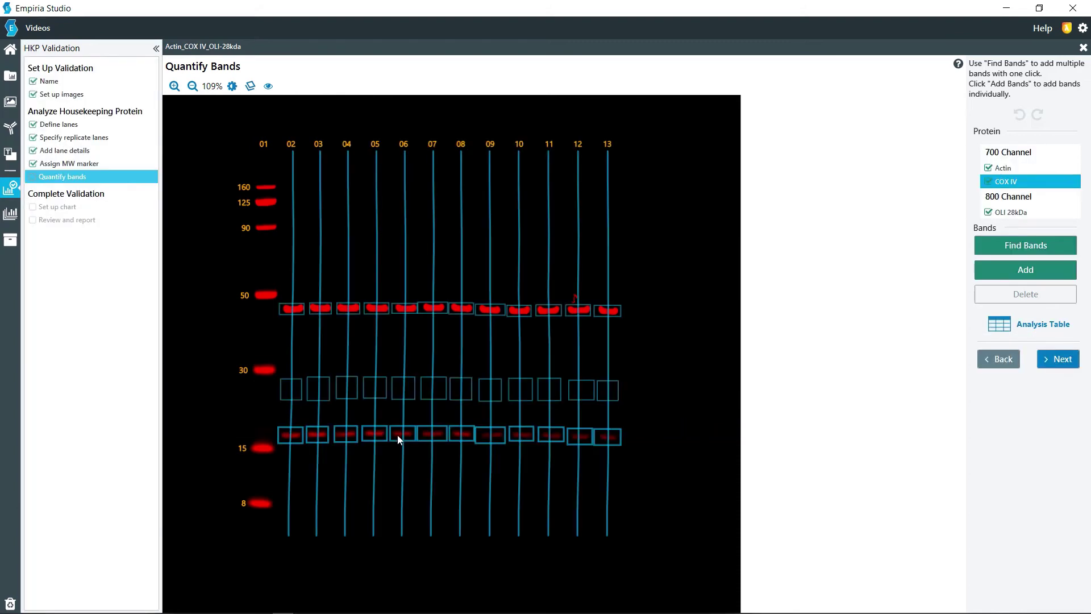
- Proceed to chart setup, title the 800 channel chart OLI and the 700 channel chart Actin, and continue to the report review
click(1059, 359)
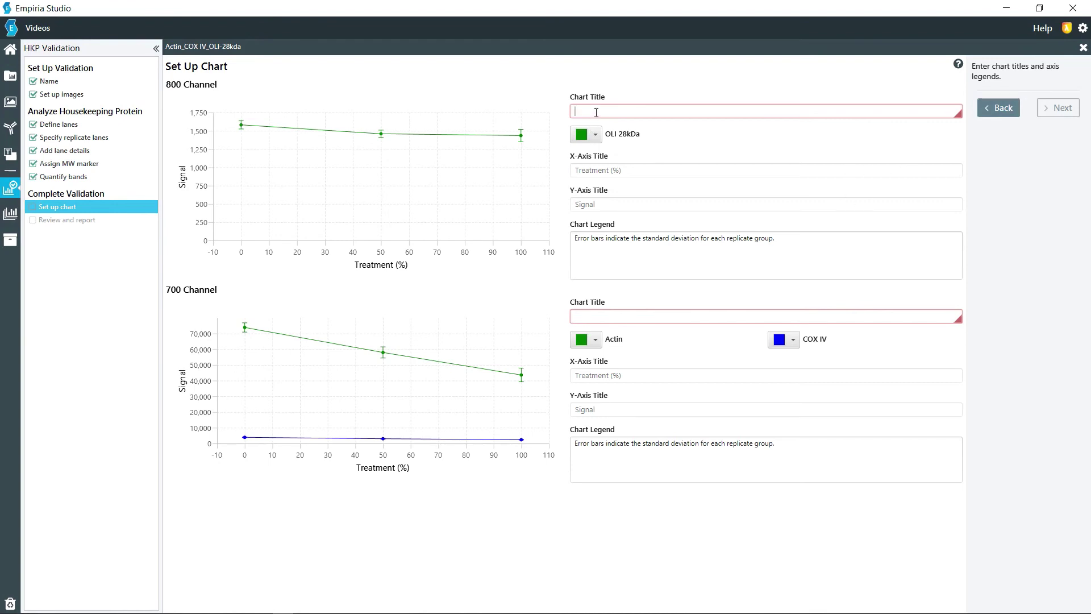
text(OLI)
click(603, 317)
text(Act)
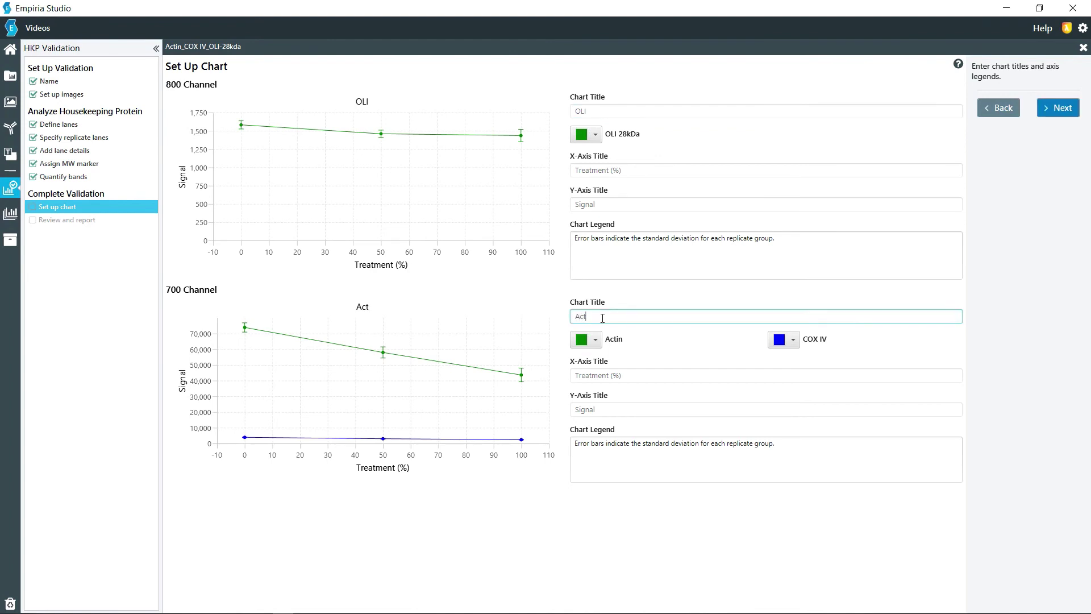
text(in_COX IV)
click(1052, 109)
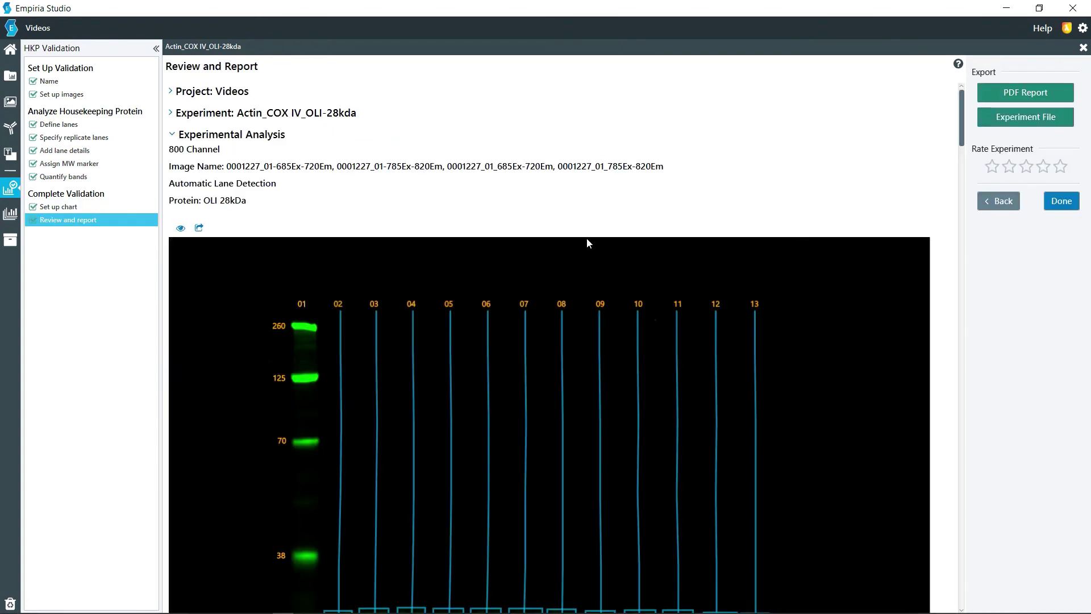
- Review the report's blot images, protein analysis tables and signal charts for each protein, down to the observations and summary fields
scroll(277, 294, down, 10)
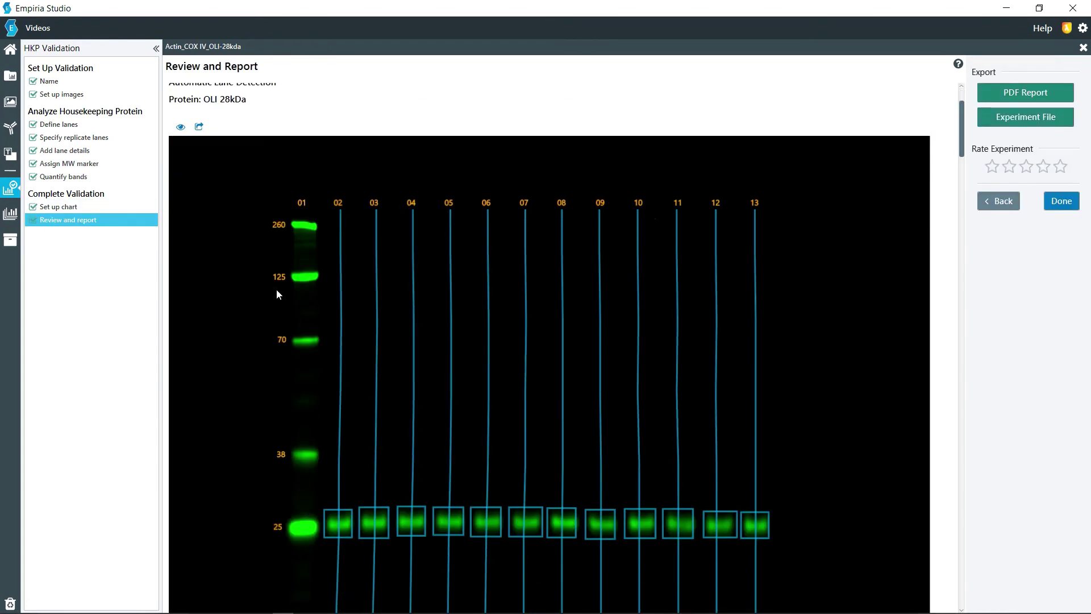
scroll(276, 294, down, 2)
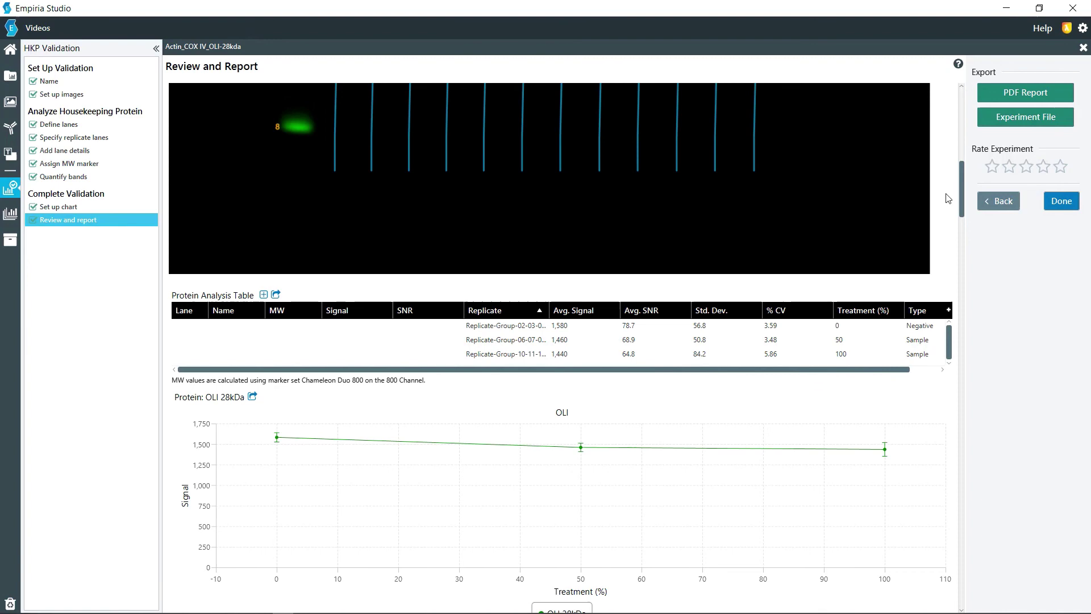
drag(962, 198, 966, 339)
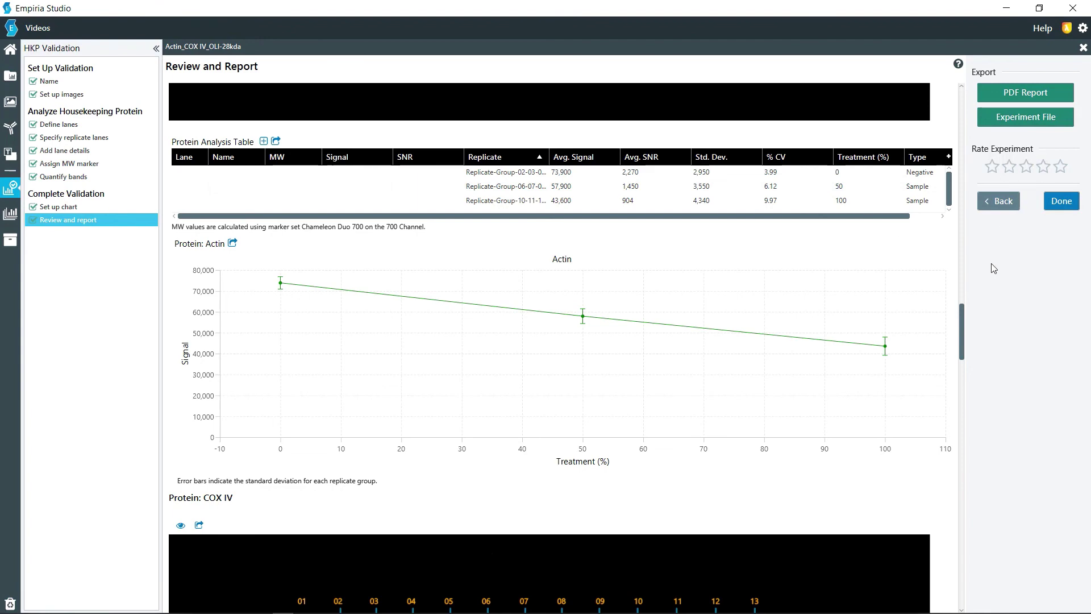
drag(962, 321, 963, 588)
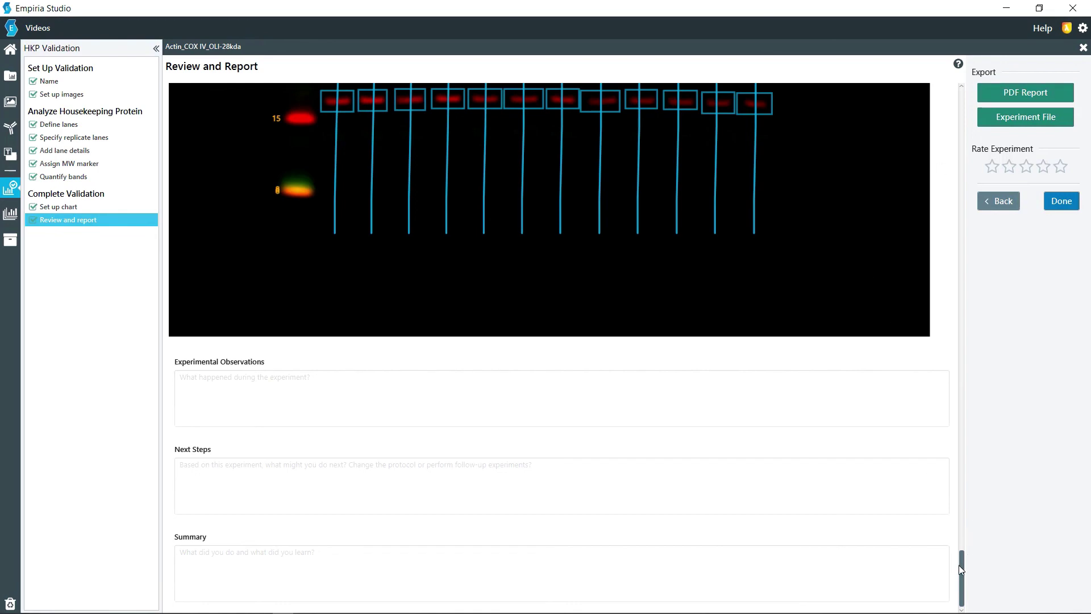
drag(960, 566, 987, 184)
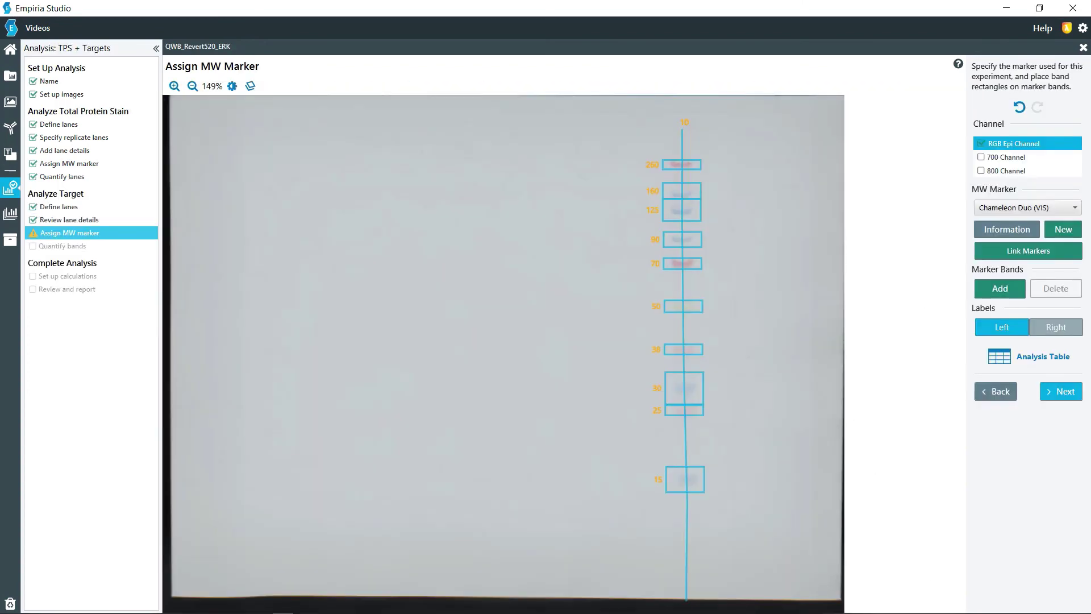